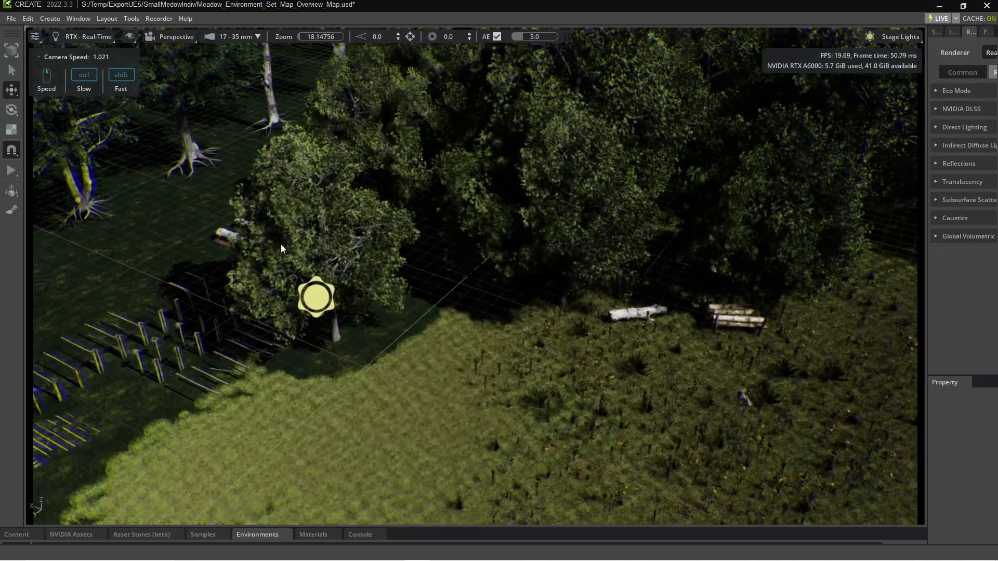
Step: Fly over the meadow assets and select the SM_Tree_Stump_03_329 tree stump
key("w")
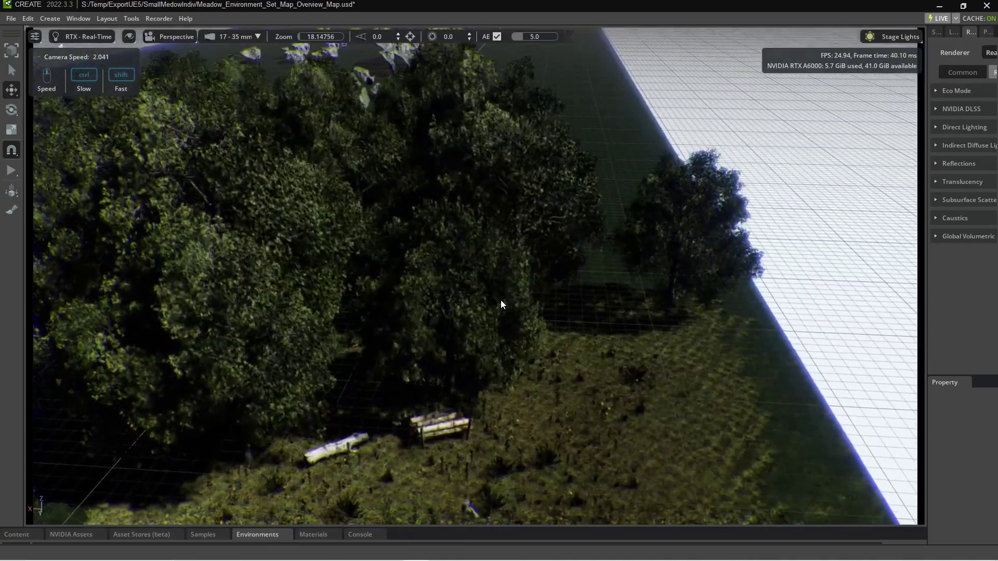
scroll(445, 234, "down", 1)
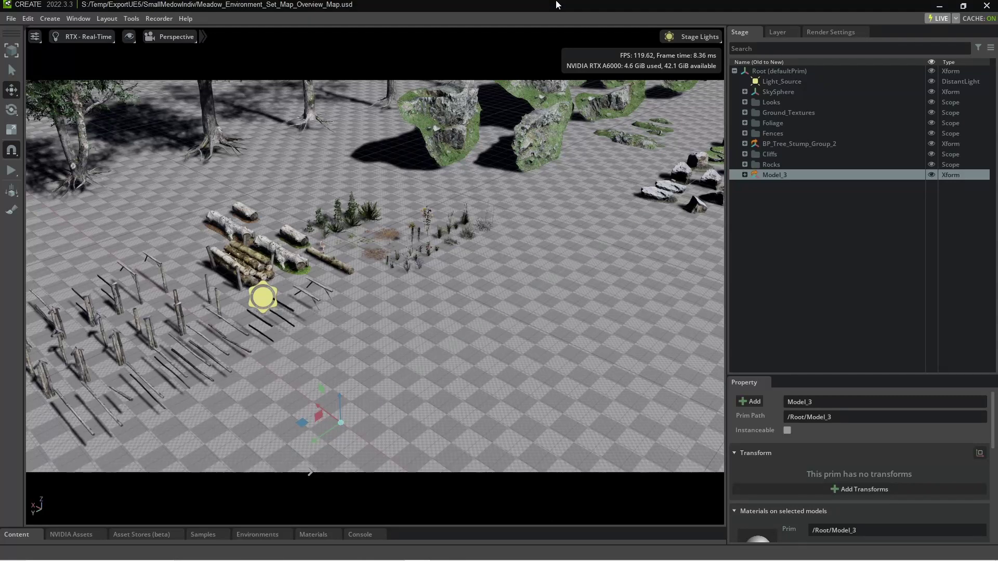
right_click_drag(466, 383, 447, 351)
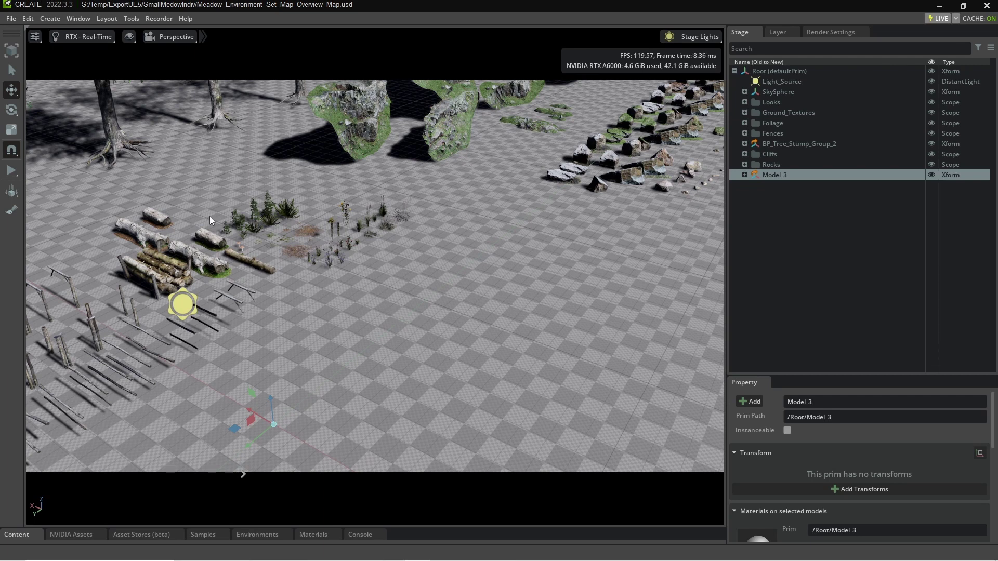
left_click(255, 261)
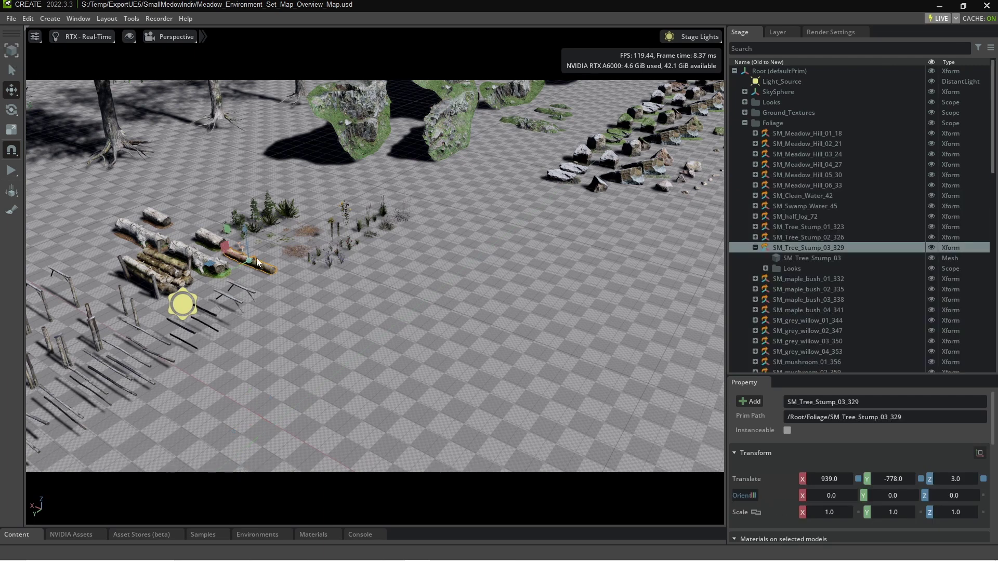
left_click(783, 248)
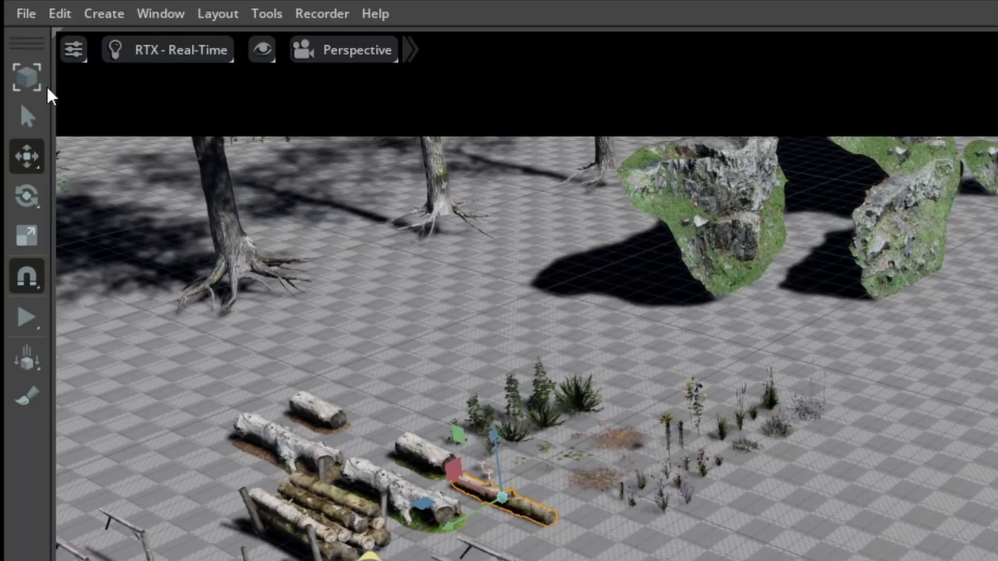
Step: Switch selection to Prim mode, then reselect SM_Tree_Stump_03_329 in the Foliage group
left_click(32, 83)
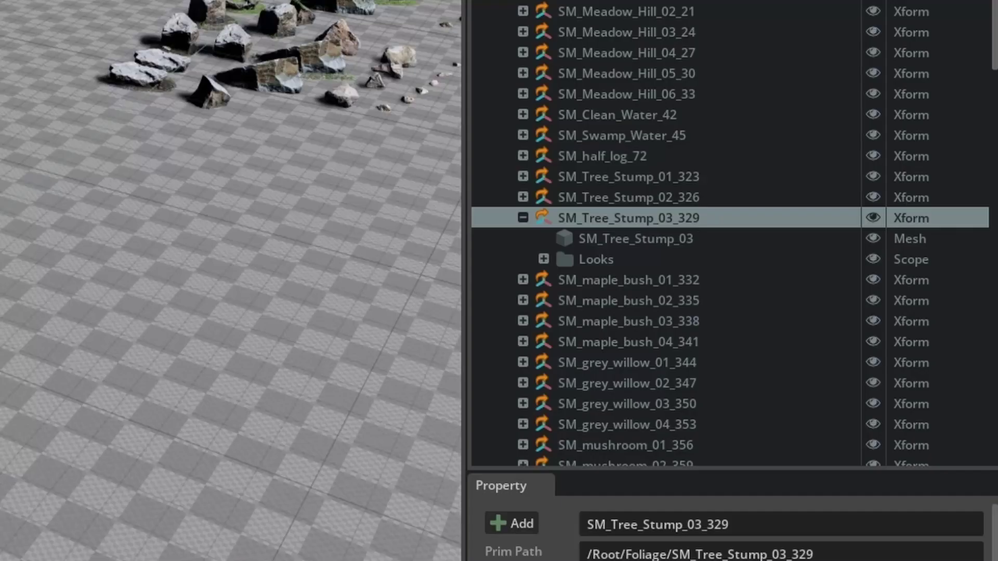
left_click(603, 479)
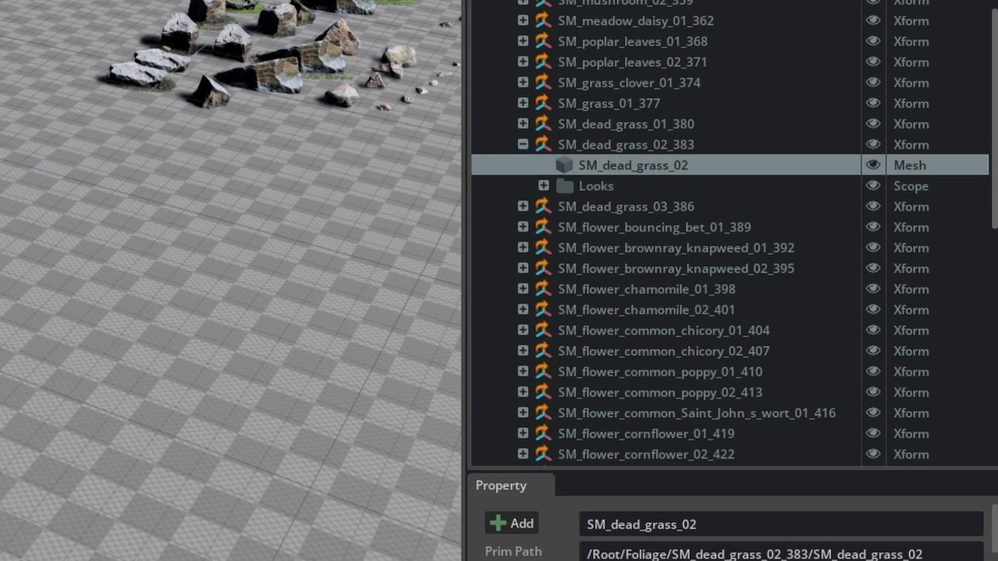
scroll(693, 164, "up", 7)
left_click(691, 165)
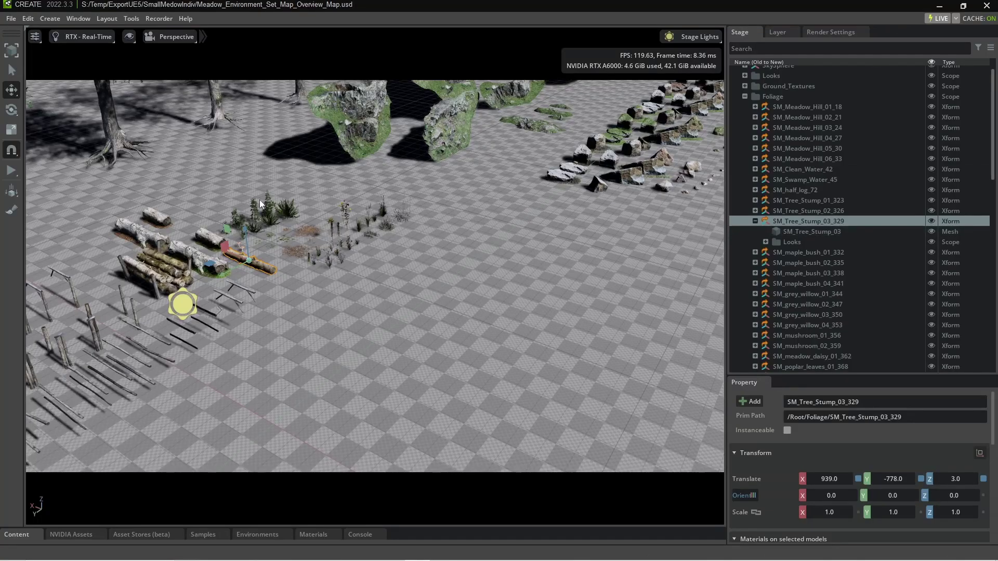
Step: Load the grass scatter brush (Grass_Short_A/B, 500 cm) with painting off, targeting Model_3
left_click(12, 210)
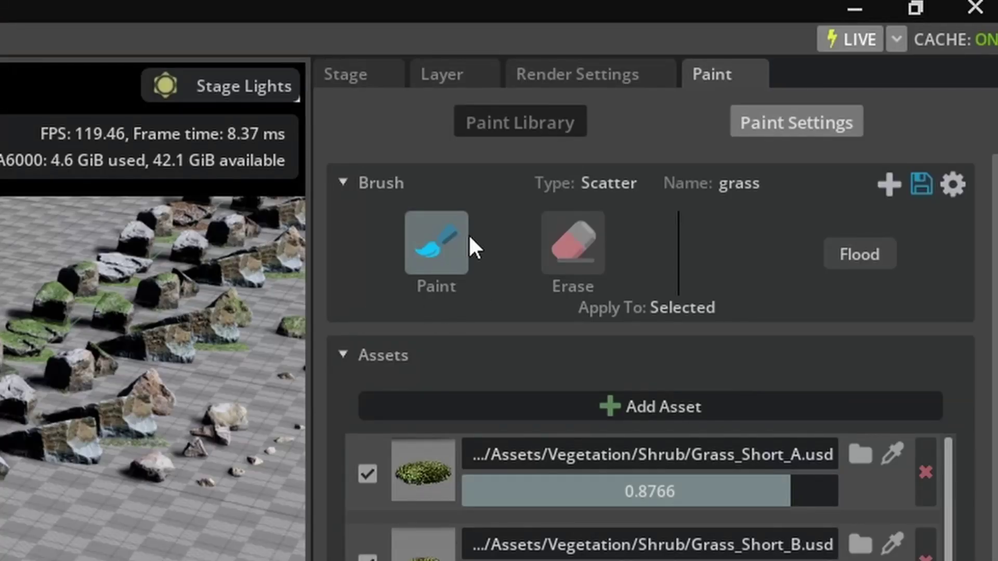
left_click(446, 238)
left_click(576, 243)
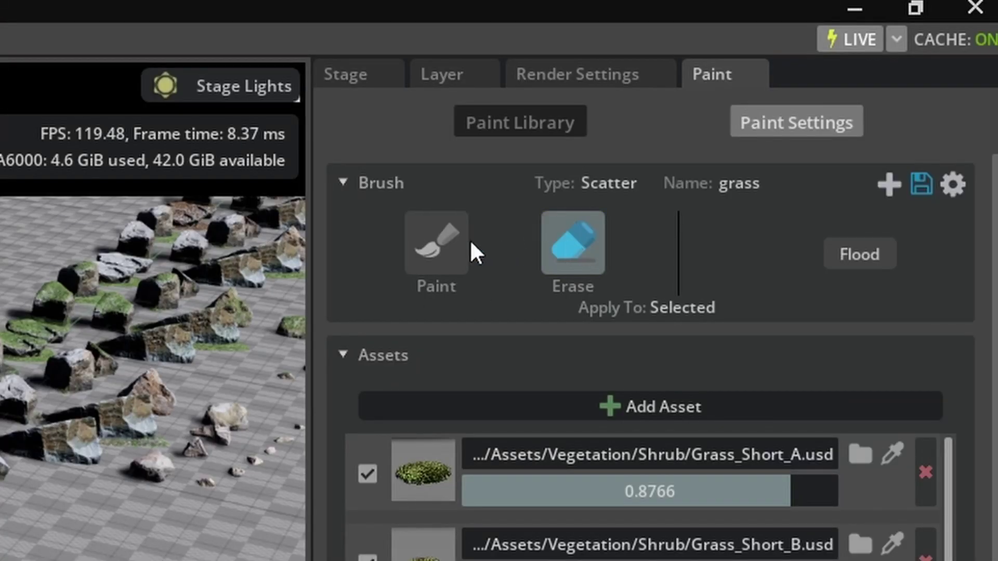
left_click(438, 243)
left_click(434, 244)
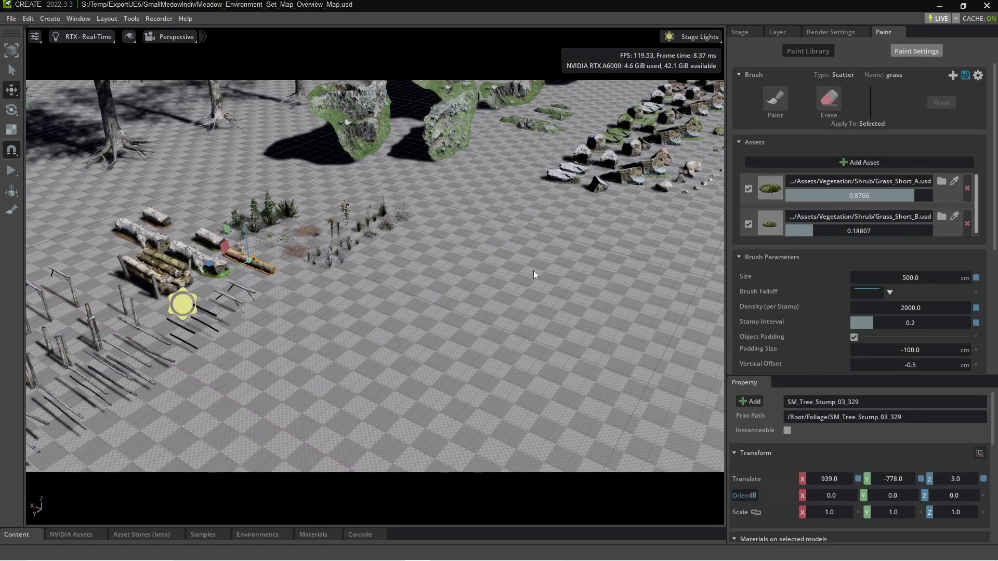
left_click(441, 273)
right_click_drag(516, 272, 607, 199)
mouse_move(419, 339)
right_mouse_down()
mouse_move(429, 341)
mouse_move(338, 406)
right_mouse_up()
Step: Paint a large grass patch, then reset stamp interval to 1.0, density to 500, size to 100
left_click(771, 104)
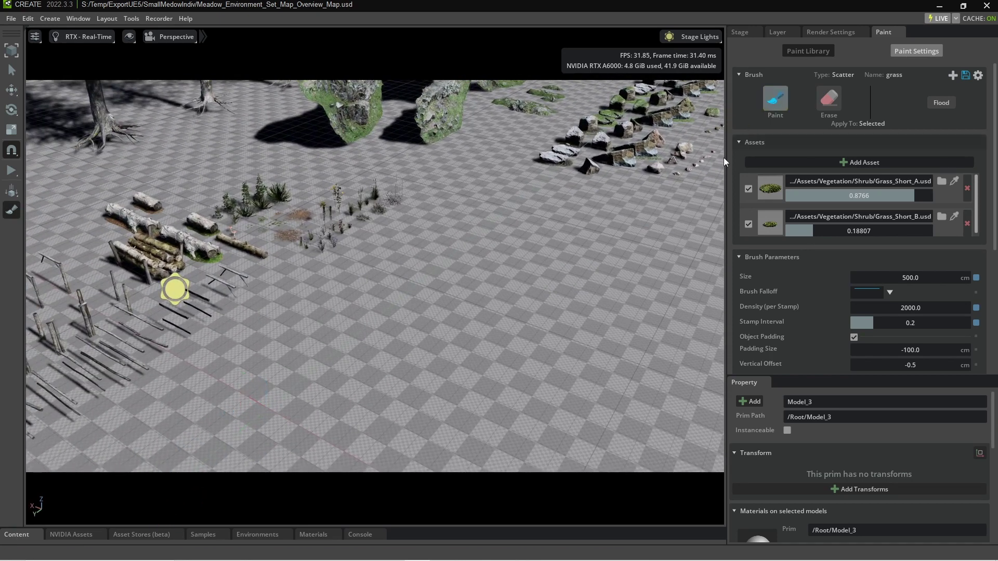
mouse_move(537, 279)
left_mouse_down()
mouse_move(457, 313)
mouse_move(653, 375)
mouse_move(497, 229)
mouse_move(414, 429)
mouse_move(525, 343)
left_mouse_up()
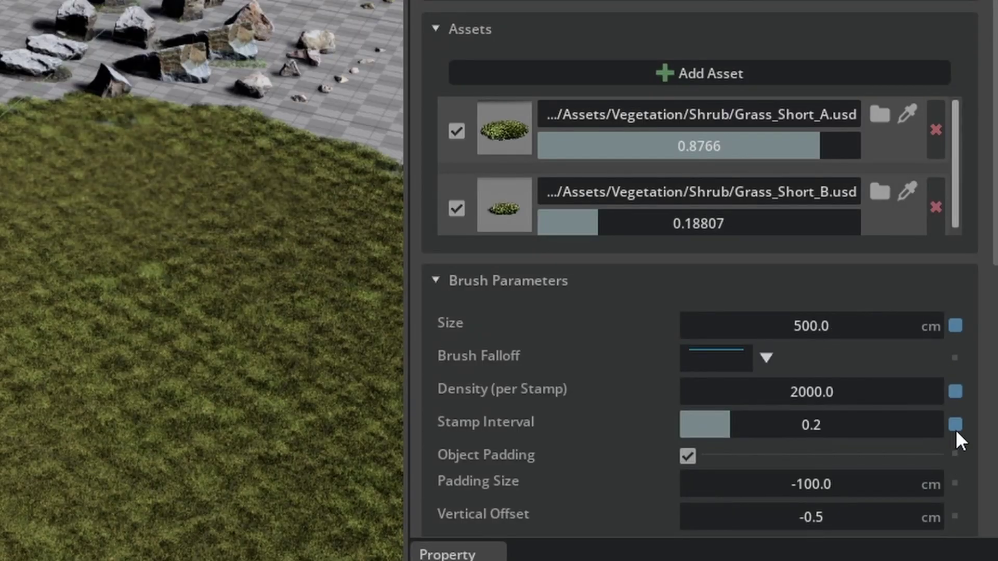
left_click(955, 427)
left_click(956, 393)
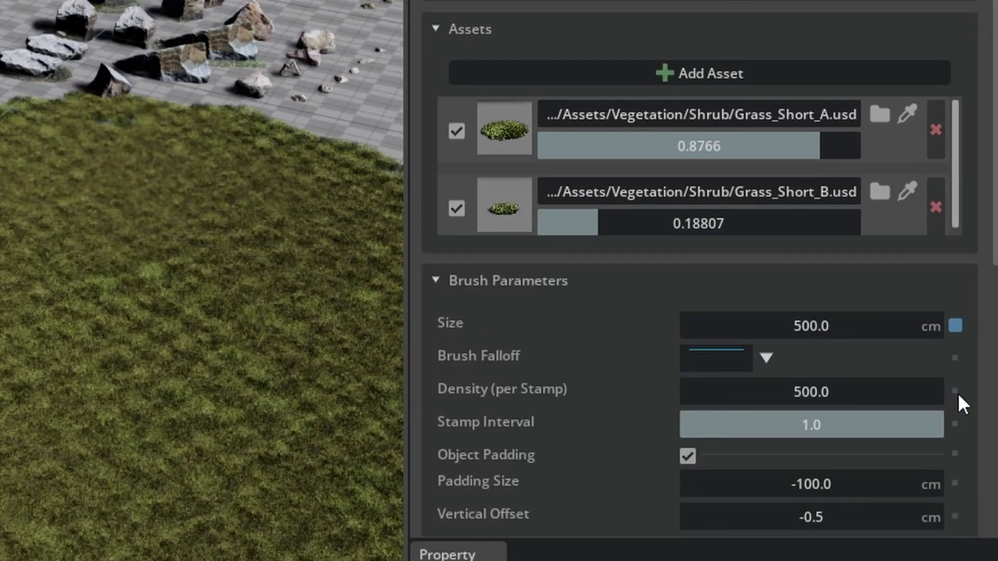
left_click(955, 326)
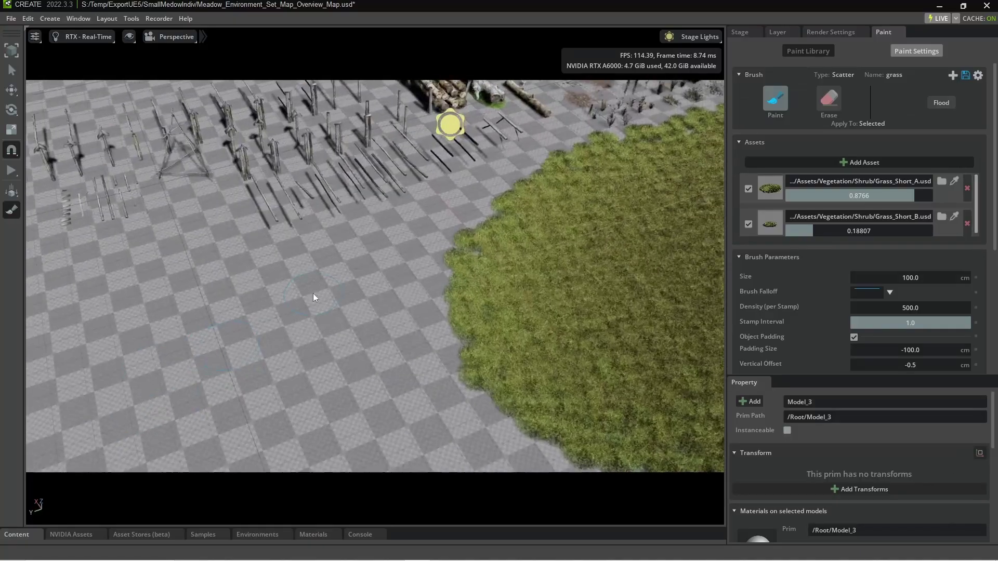
Step: Sweep more grass across the ground toward the meadow and rocks
left_click(340, 304)
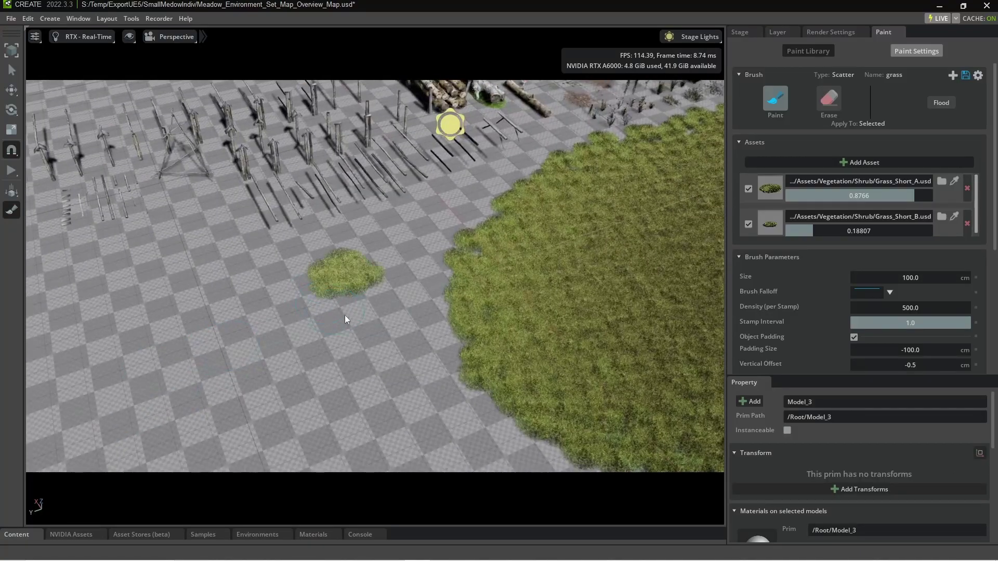
mouse_move(345, 315)
left_mouse_down()
mouse_move(363, 242)
mouse_move(301, 314)
mouse_move(402, 259)
mouse_move(469, 201)
left_mouse_up()
right_click_drag(423, 343, 498, 299)
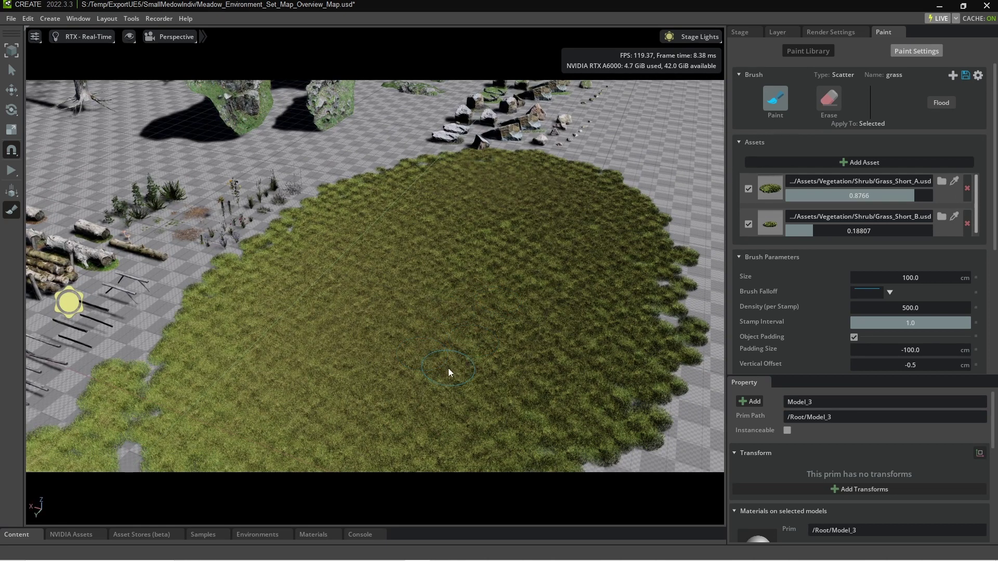
Step: Switch the renderer to RTX – Interactive (Path Tracing) and fly low over the grass meadow
left_click(73, 38)
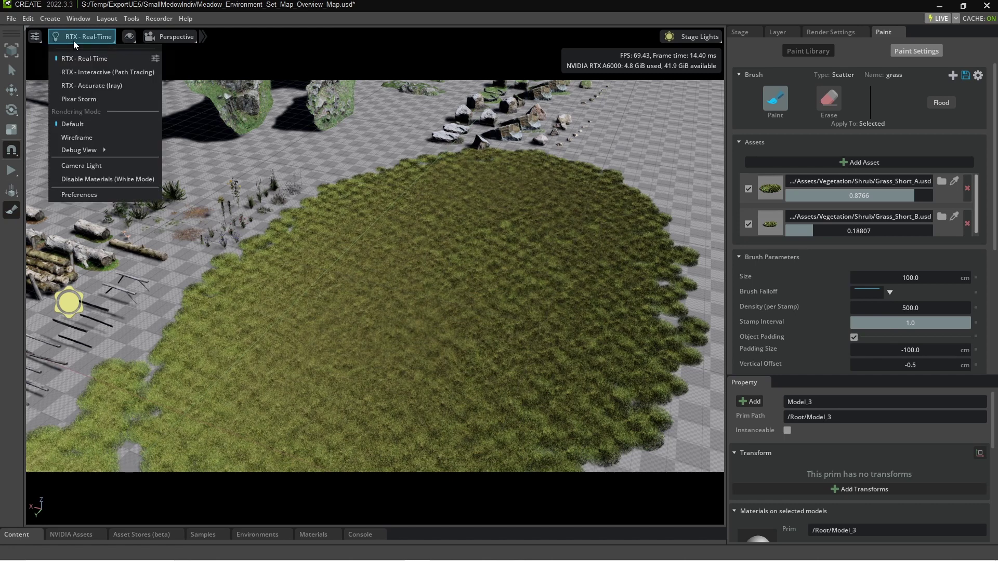
left_click(115, 74)
right_click_drag(472, 285, 476, 156)
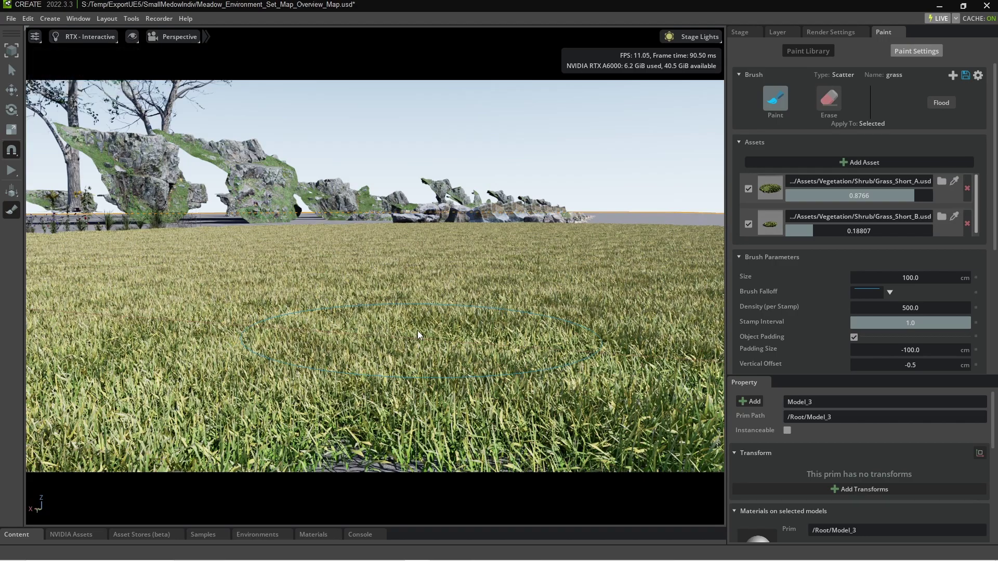
mouse_move(413, 339)
right_mouse_down()
mouse_move(395, 500)
mouse_move(182, 252)
right_mouse_up()
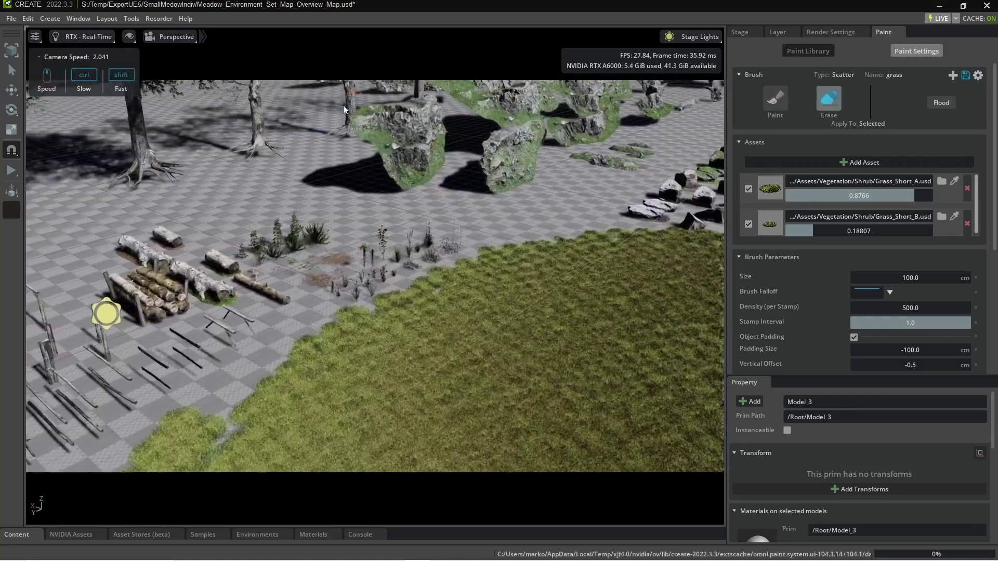
mouse_move(343, 105)
right_mouse_down()
mouse_move(310, 238)
mouse_move(460, 160)
right_mouse_up()
Step: Turn painting off and load the scatter brush from the brush library
key("p")
scroll(310, 238, "down", 1)
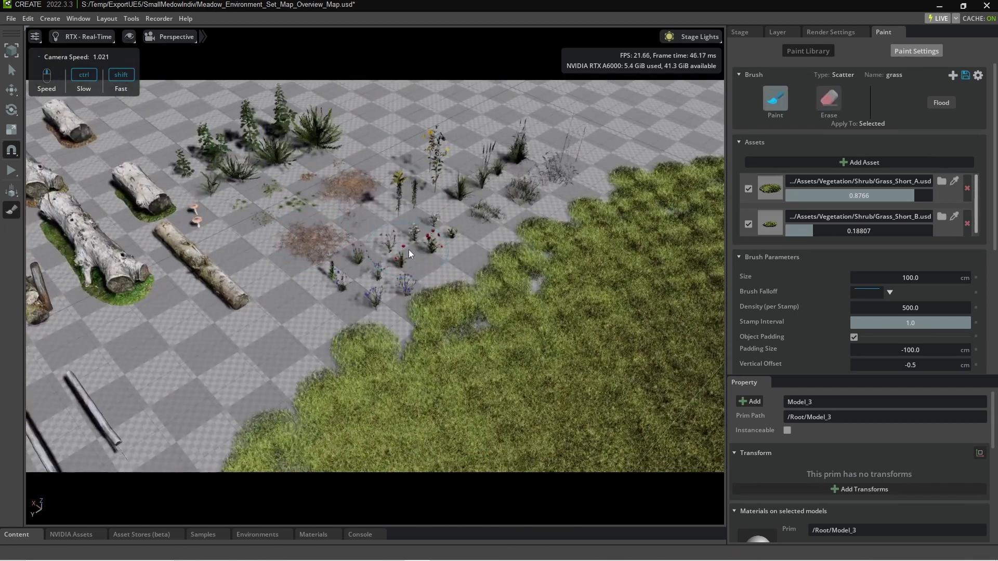
left_click(777, 103)
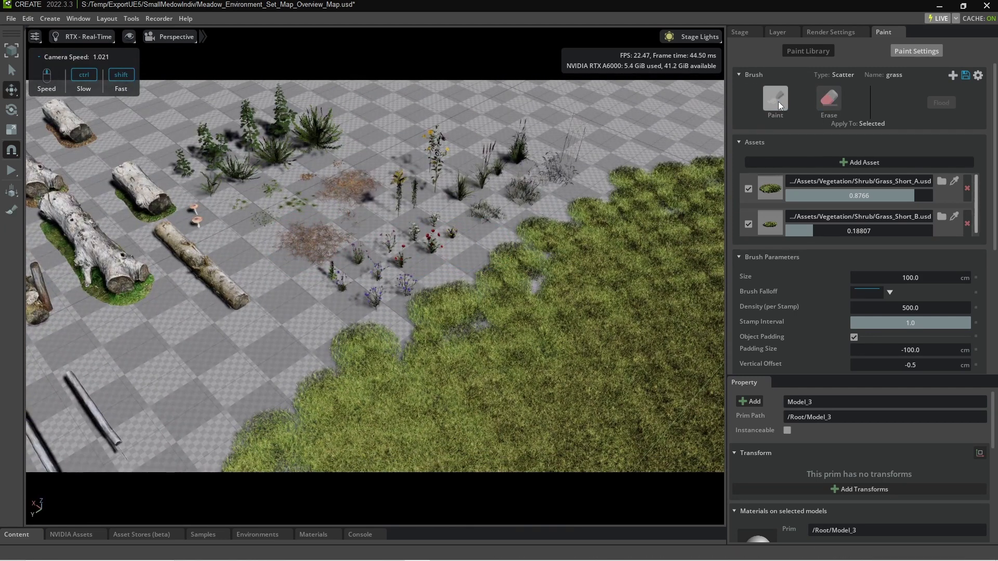
left_click(808, 51)
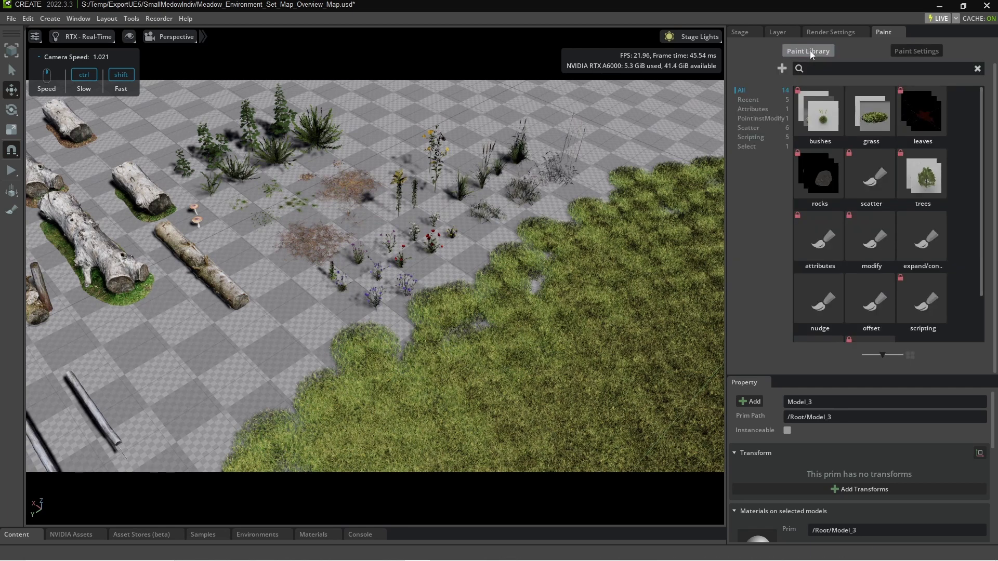
double_click(858, 186)
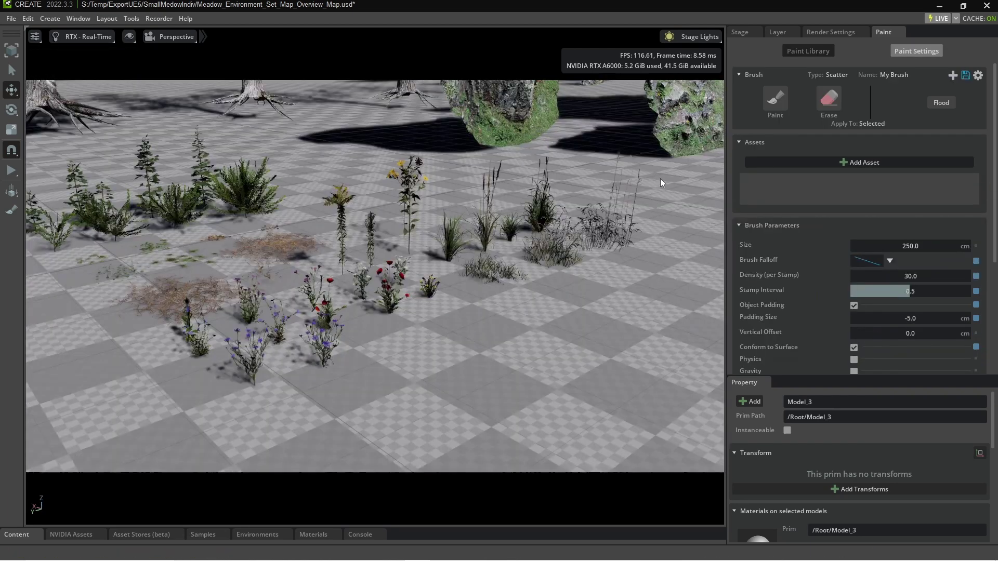
Step: Add the box-selected plant, dead-grass and grass models as brush assets, removing Meadow and Model_3
left_click_drag(659, 178, 158, 379)
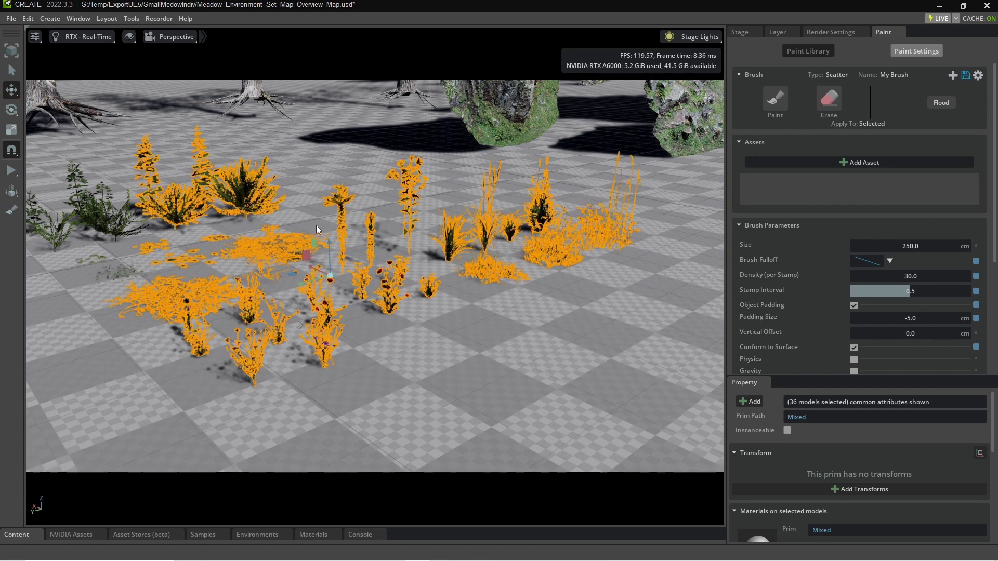
left_click(856, 163)
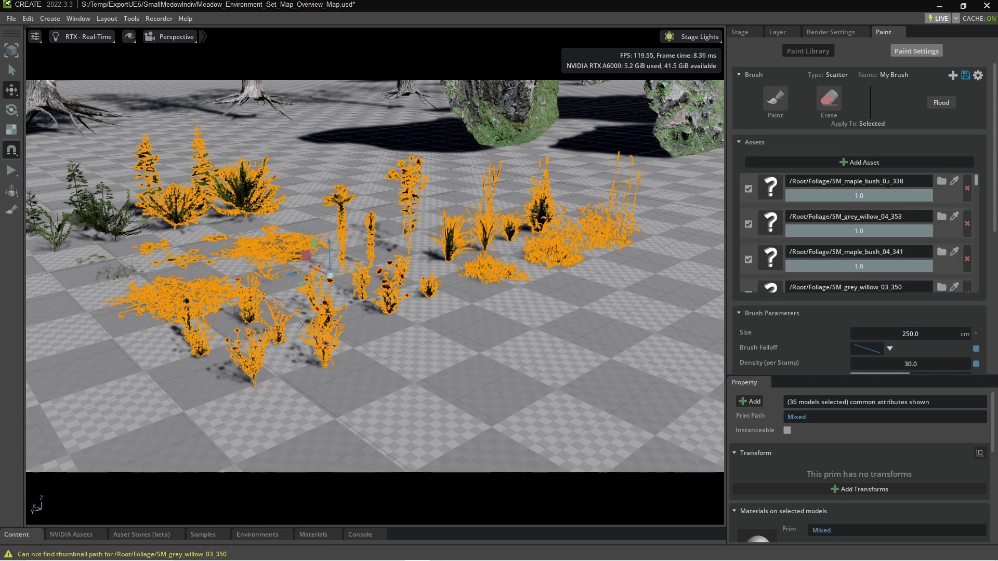
scroll(846, 184, "down", 5)
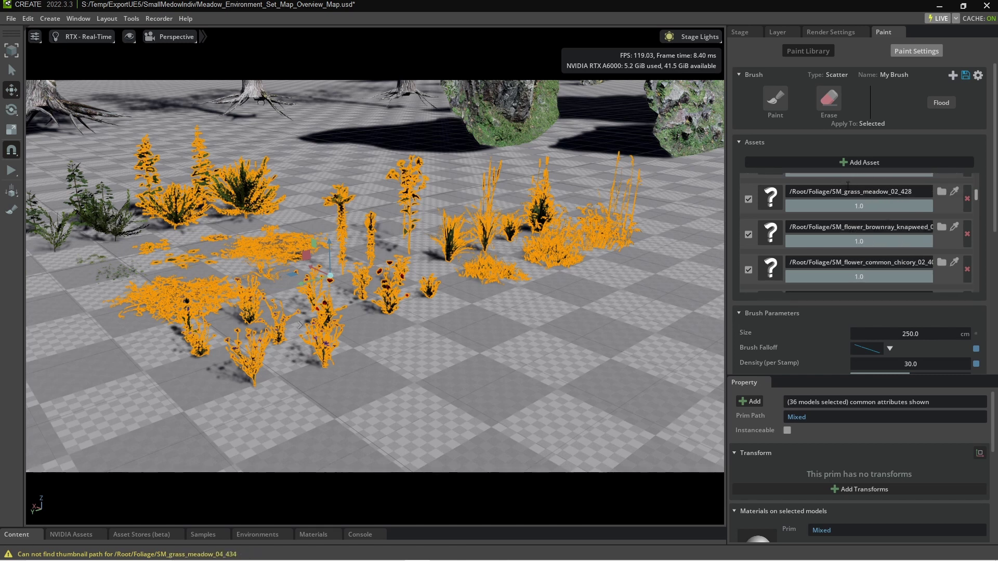
scroll(846, 186, "down", 5)
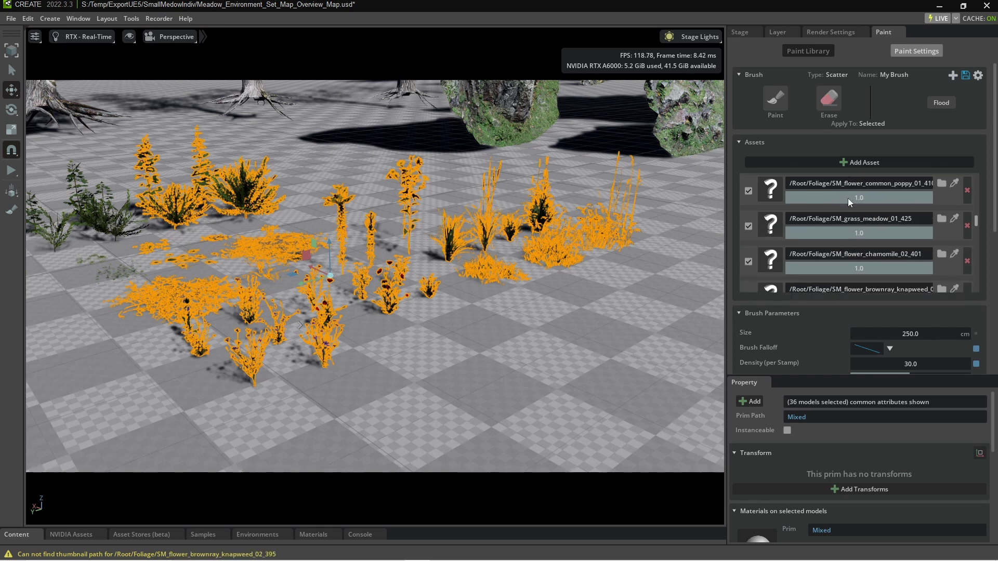
scroll(848, 201, "down", 6)
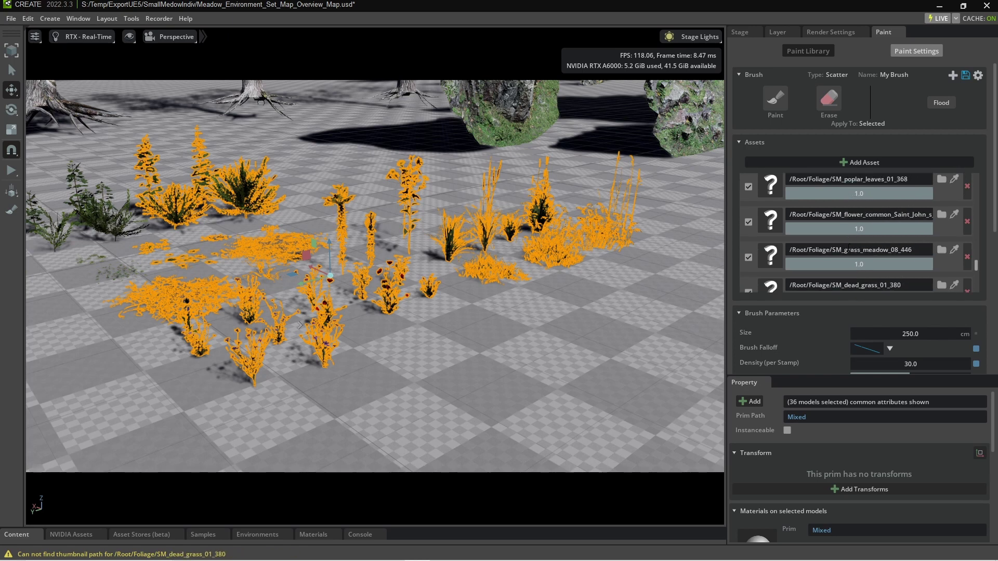
scroll(847, 247, "down", 3)
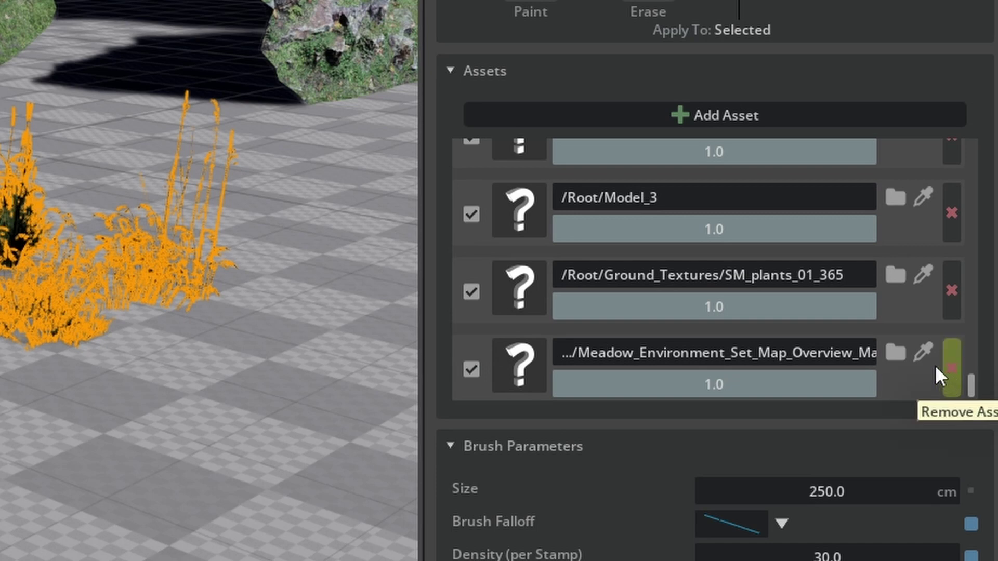
left_click(934, 364)
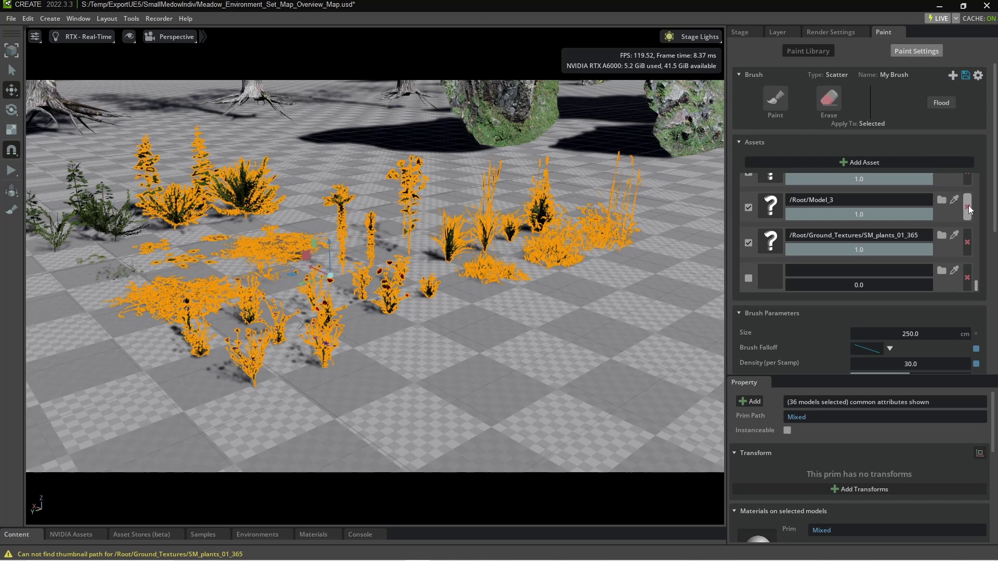
left_click(967, 207)
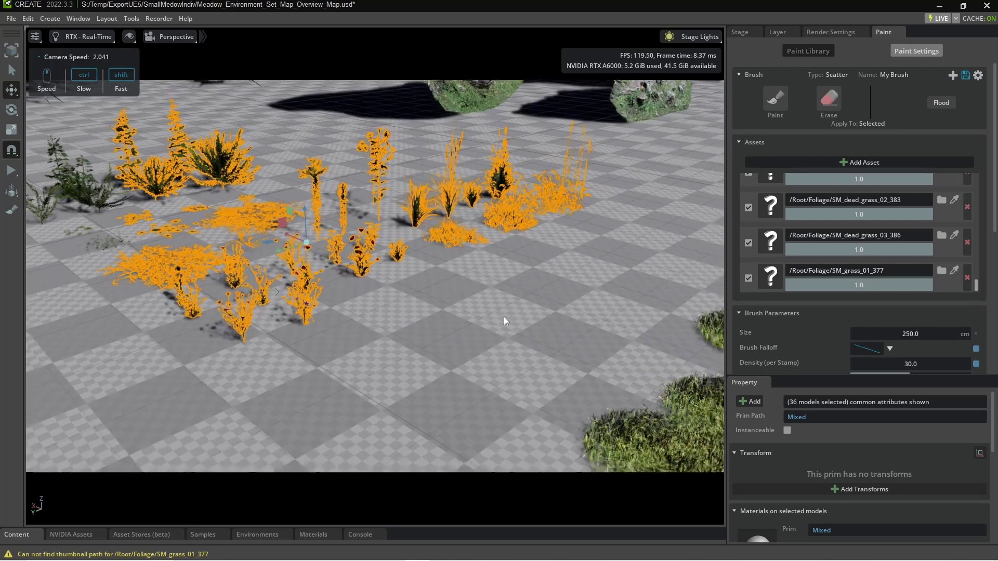
right_click_drag(503, 317, 567, 360)
scroll(488, 400, "down", 2)
Step: With Model_3 selected, scatter bushes, willows and flowering plants in several strokes across the meadow
left_click(466, 128)
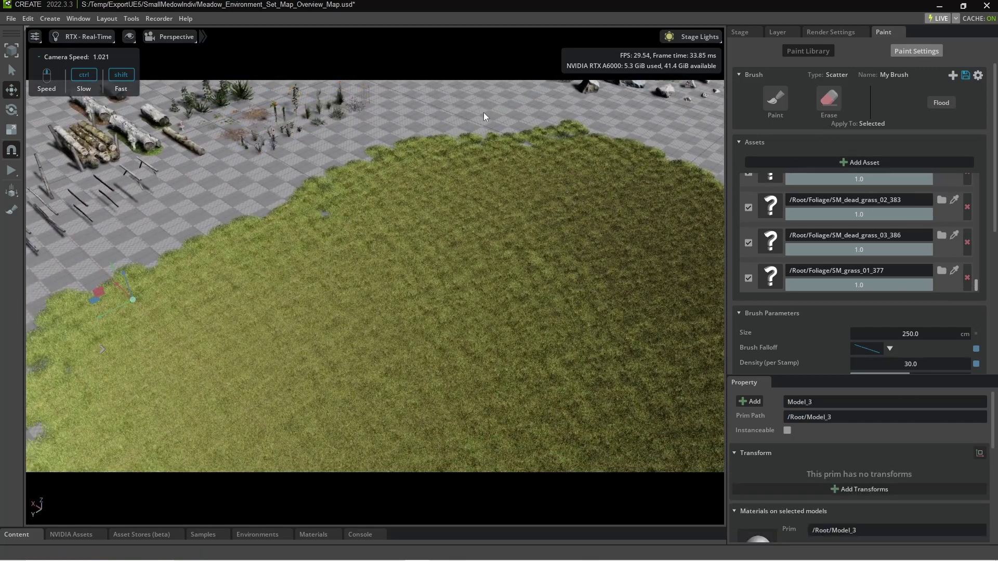
left_click(770, 101)
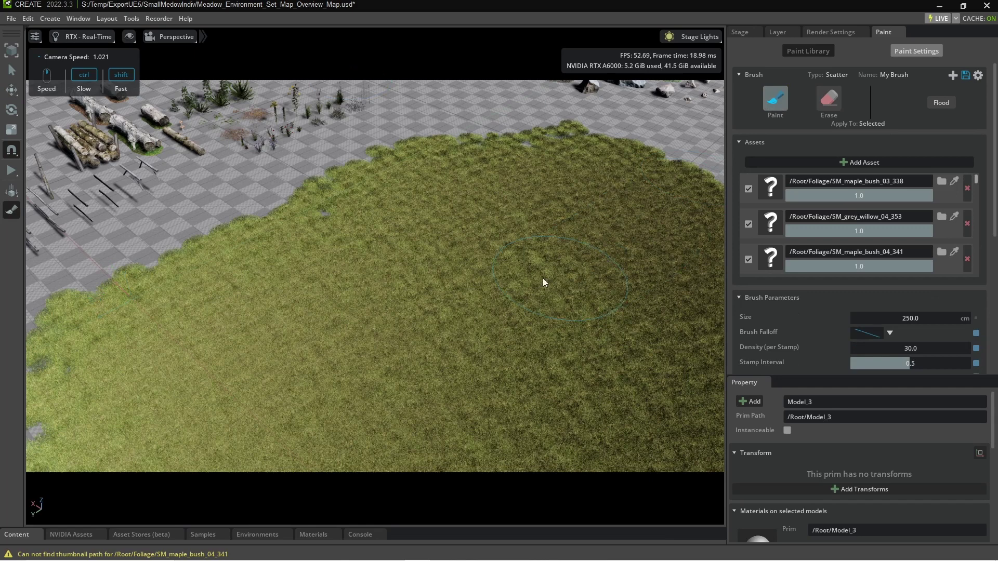
mouse_move(400, 289)
left_mouse_down()
mouse_move(352, 367)
mouse_move(606, 278)
mouse_move(396, 244)
mouse_move(447, 417)
mouse_move(671, 282)
mouse_move(656, 266)
left_mouse_up()
mouse_move(467, 306)
right_mouse_down()
mouse_move(392, 335)
mouse_move(515, 303)
mouse_move(567, 261)
mouse_move(554, 198)
mouse_move(536, 238)
mouse_move(547, 217)
mouse_move(402, 339)
right_mouse_up()
mouse_move(123, 295)
left_mouse_down()
mouse_move(279, 351)
mouse_move(569, 270)
mouse_move(313, 207)
mouse_move(246, 163)
mouse_move(223, 166)
left_mouse_up()
mouse_move(422, 256)
right_mouse_down()
mouse_move(388, 201)
mouse_move(394, 193)
right_mouse_up()
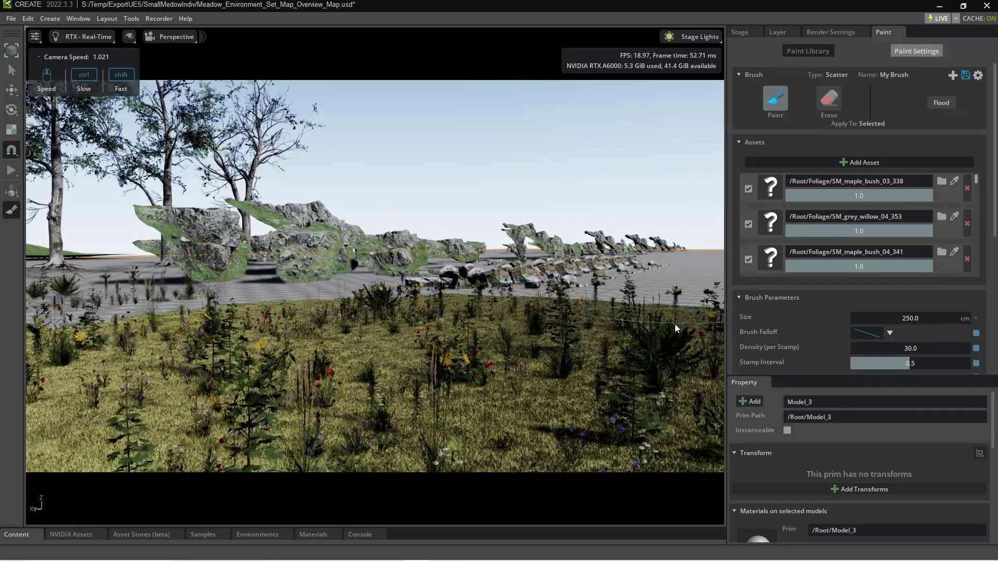
mouse_move(359, 322)
right_mouse_down()
mouse_move(330, 325)
mouse_move(298, 252)
right_mouse_up()
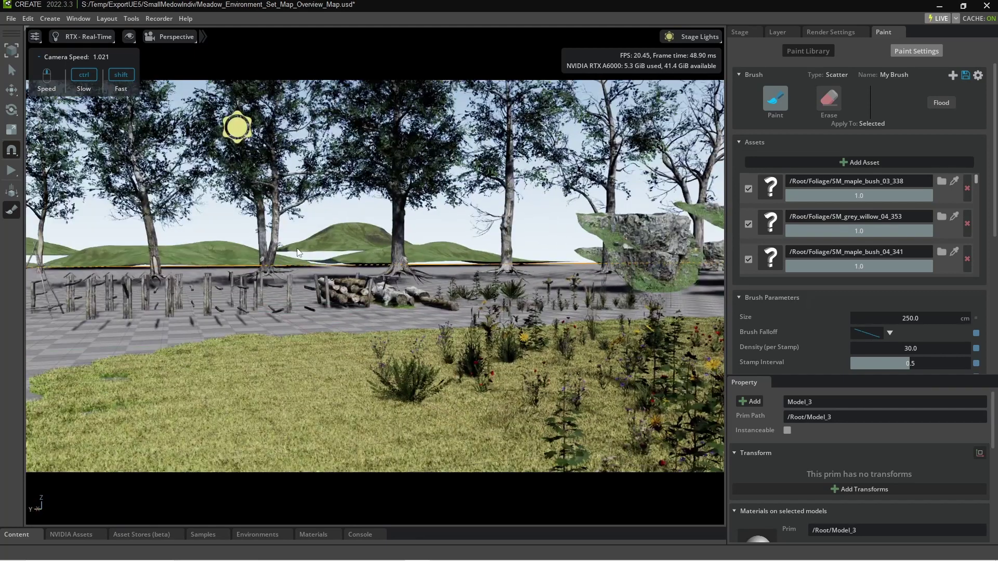
right_click_drag(456, 307, 745, 197)
Step: Load the trees brush from the Paint Library and rise above the meadow
left_click(819, 50)
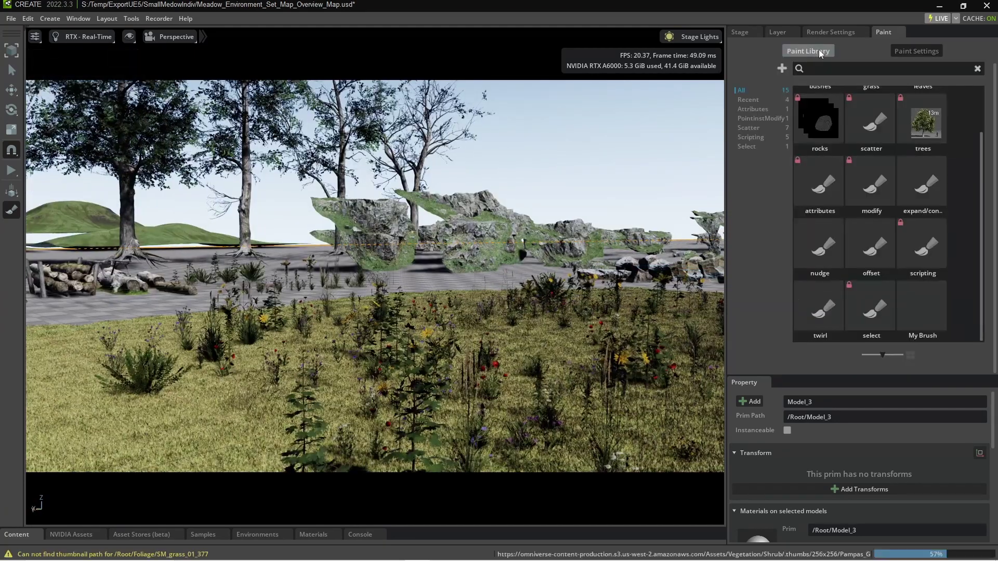
double_click(915, 132)
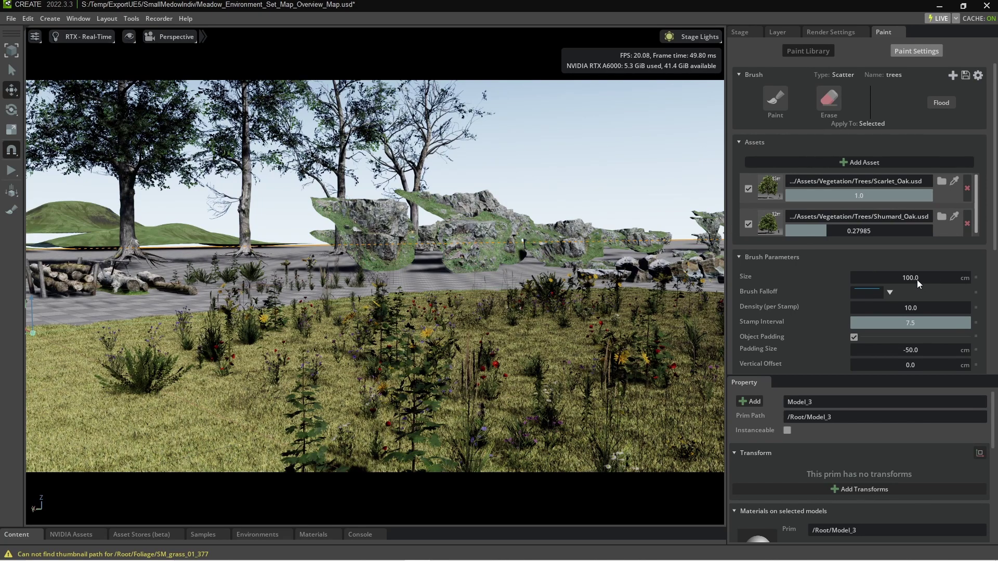
right_click_drag(532, 328, 662, 362)
key("e")
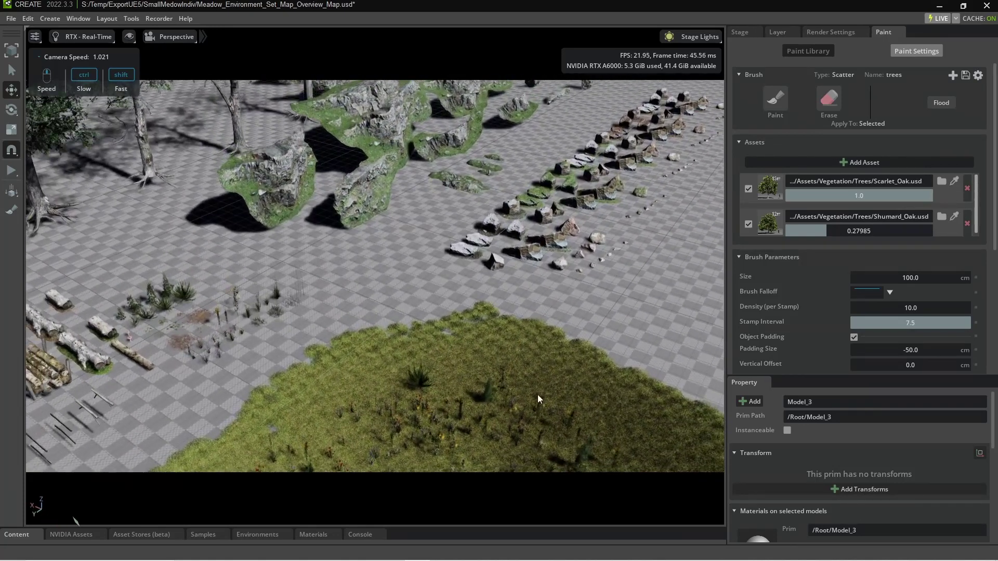
right_click_drag(537, 404, 610, 323)
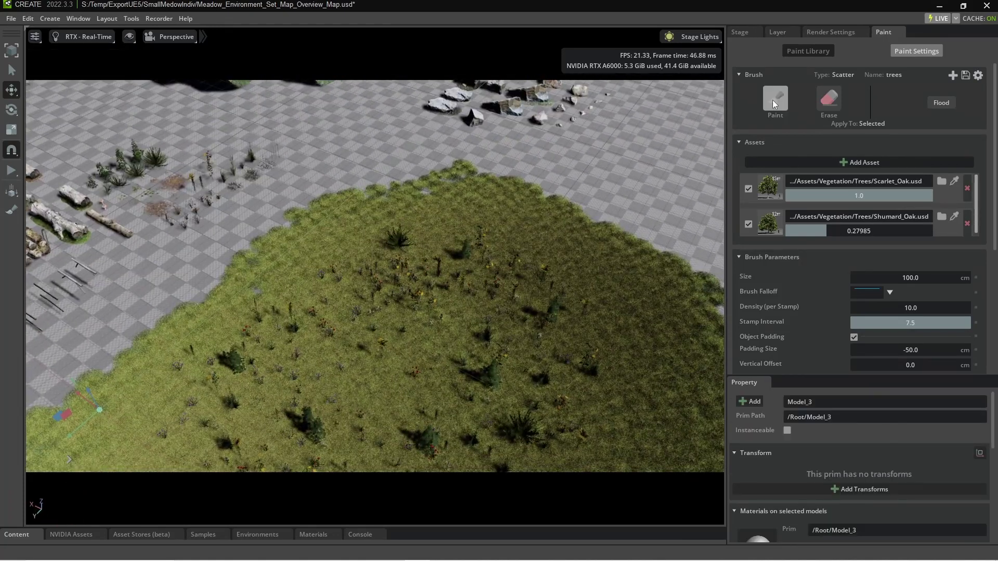
Step: Paint Scarlet and Shumard oaks along the meadow's upper edge and onto the tiles
left_click(775, 98)
mouse_move(681, 256)
left_mouse_down()
mouse_move(653, 228)
mouse_move(526, 183)
mouse_move(285, 196)
mouse_move(91, 285)
mouse_move(180, 283)
left_mouse_up()
key("w")
right_click_drag(587, 183, 497, 170)
key("d")
mouse_move(653, 183)
right_mouse_down()
mouse_move(663, 181)
mouse_move(519, 176)
mouse_move(501, 245)
mouse_move(517, 267)
right_mouse_up()
mouse_move(498, 221)
left_mouse_down()
mouse_move(512, 236)
mouse_move(597, 252)
left_mouse_up()
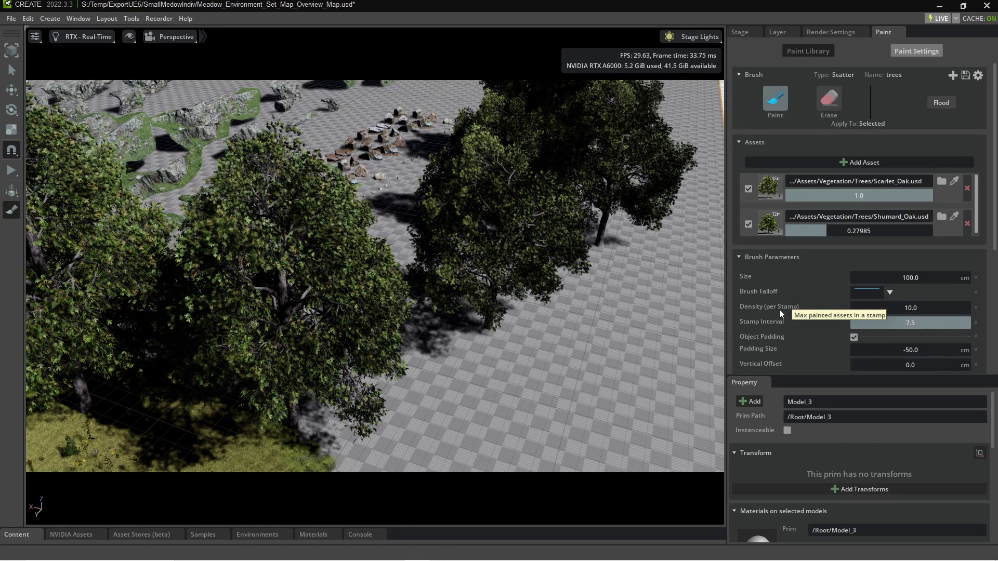
Step: Set the tree brush to stamp interval 1, size 500 cm and density 50
double_click(903, 325)
type("1")
double_click(922, 278)
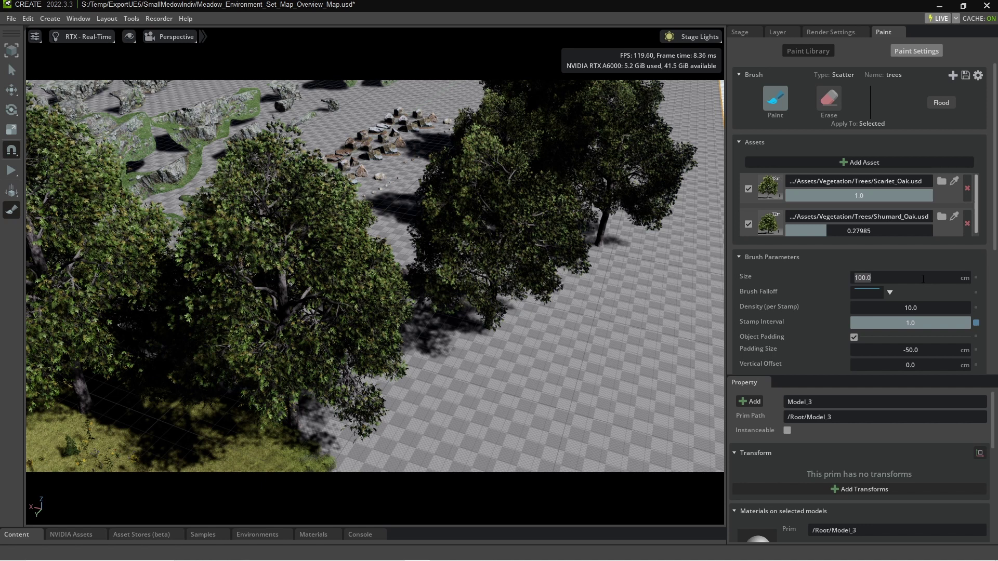
type("500")
key("Return")
double_click(919, 308)
type("50")
key("Return")
Step: Paint a dense oak forest over the rocks and ground, then render with RTX – Interactive (Path Tracing)
right_click_drag(558, 342, 321, 167)
mouse_move(321, 167)
left_mouse_down()
mouse_move(249, 135)
mouse_move(468, 192)
mouse_move(270, 151)
mouse_move(250, 240)
left_mouse_up()
right_click_drag(251, 240, 374, 236)
left_click(421, 174)
left_click(254, 228)
right_click_drag(253, 228, 156, 234)
left_click(112, 249)
mouse_move(512, 201)
left_mouse_down()
mouse_move(333, 176)
mouse_move(346, 313)
left_mouse_up()
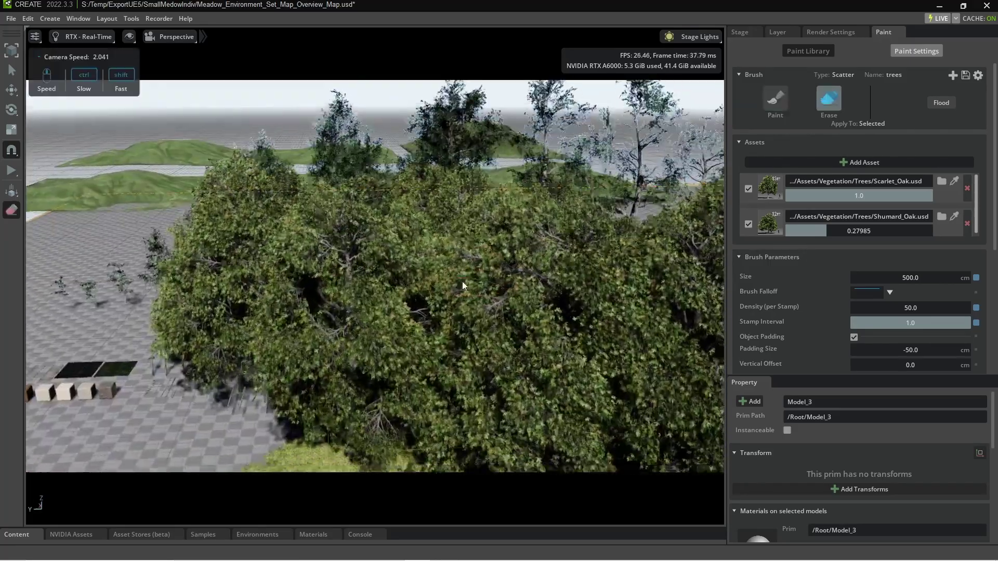
mouse_move(462, 282)
right_mouse_down()
mouse_move(513, 276)
mouse_move(640, 148)
mouse_move(469, 319)
mouse_move(482, 315)
right_mouse_up()
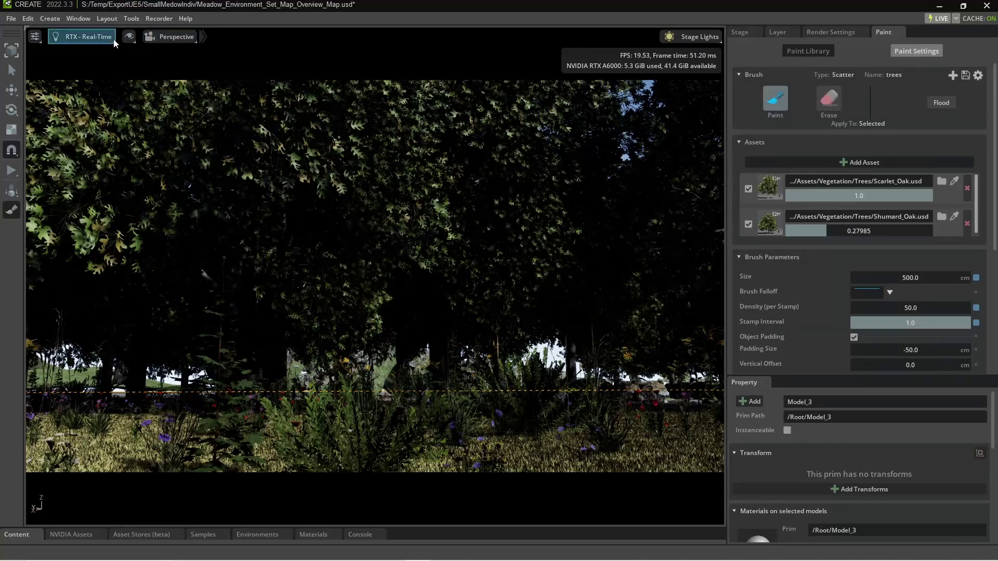
left_click(781, 96)
left_click(97, 38)
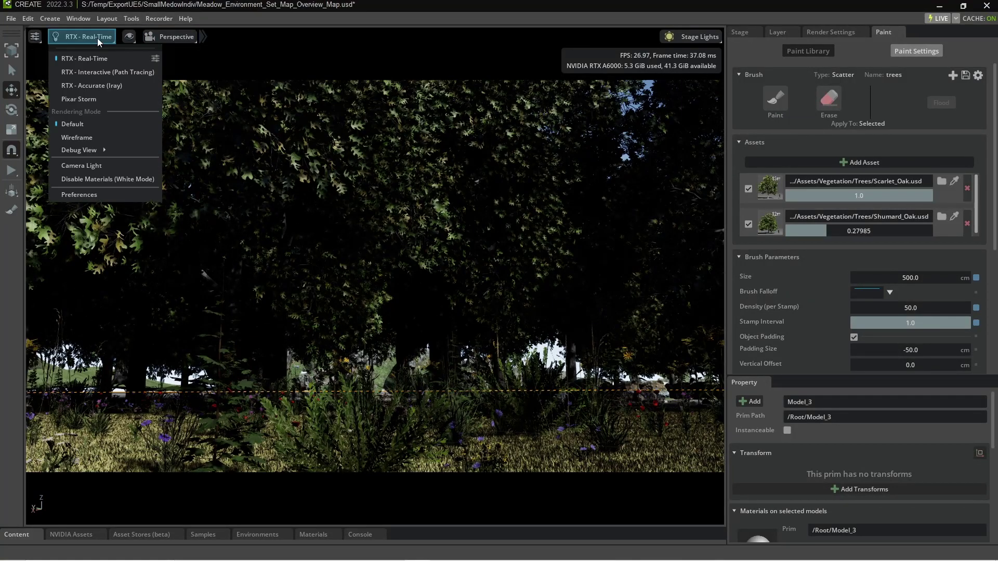
left_click(109, 73)
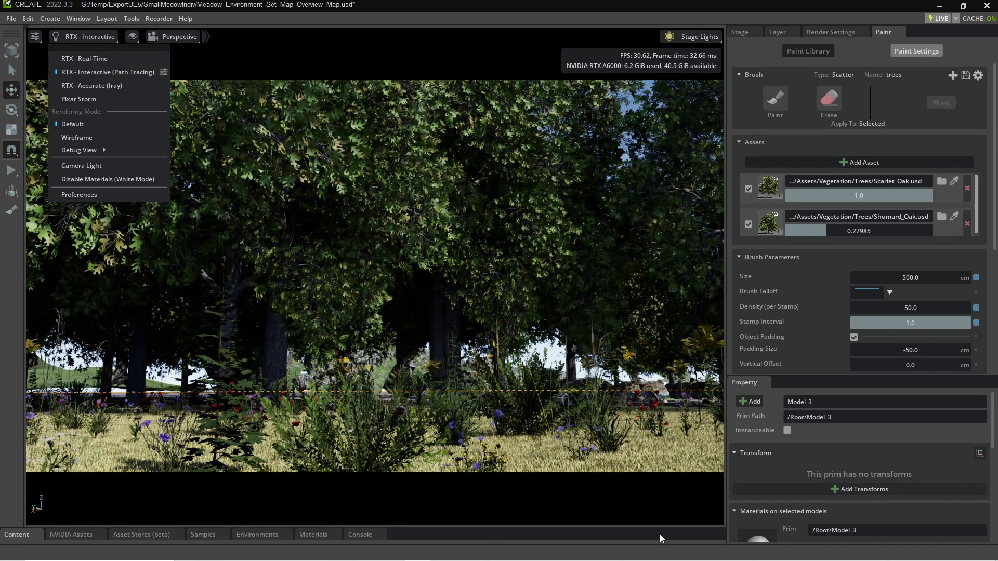
Step: Apply the noon_grass sky from the enlarged Environments browser to the forest scene
left_click(402, 543)
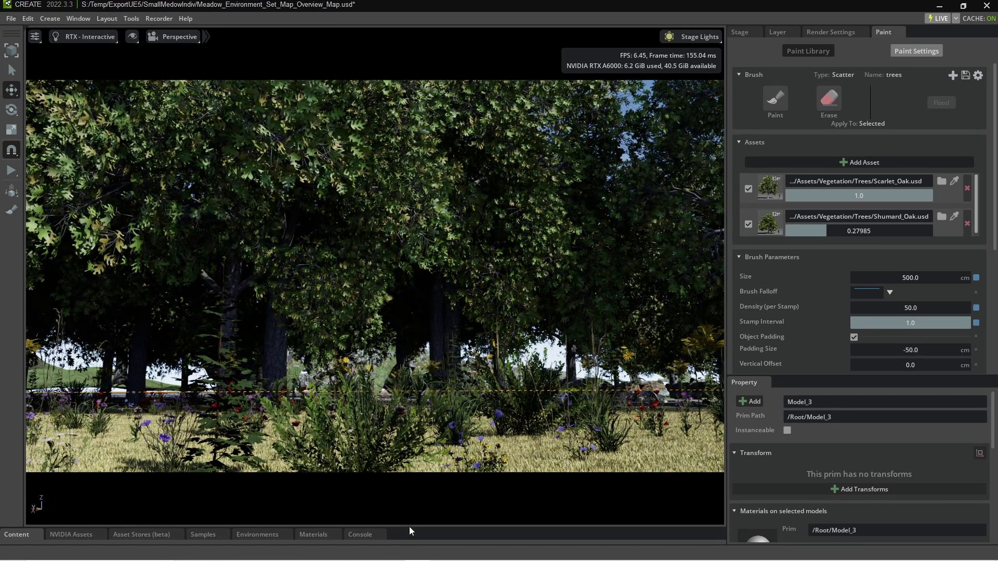
left_click_drag(409, 527, 276, 404)
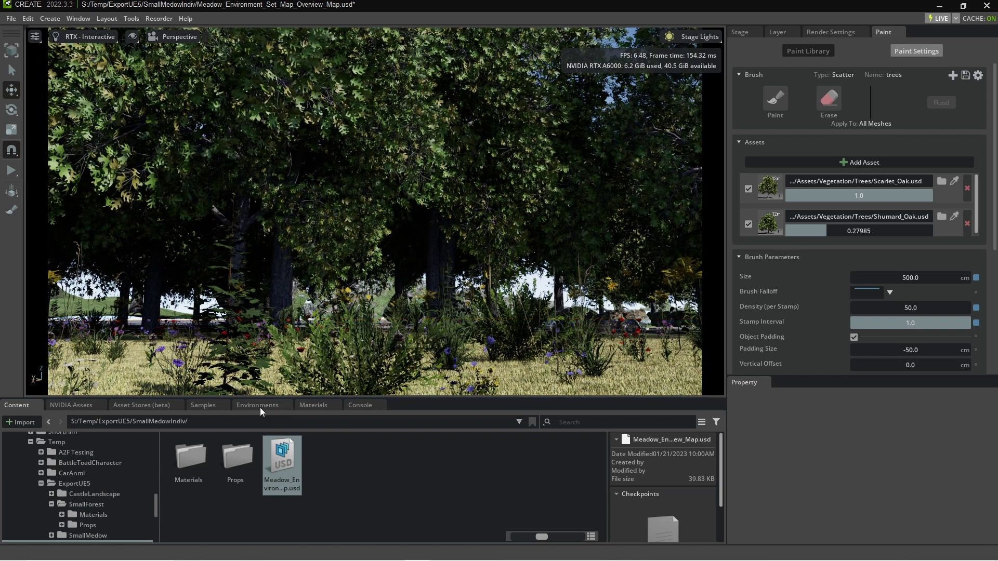
left_click(260, 406)
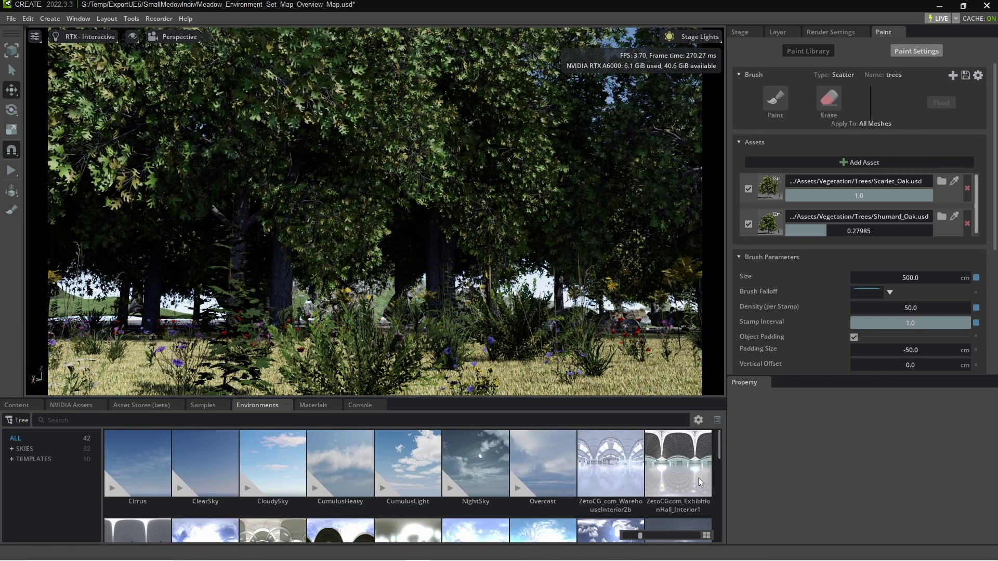
scroll(208, 485, "down", 5)
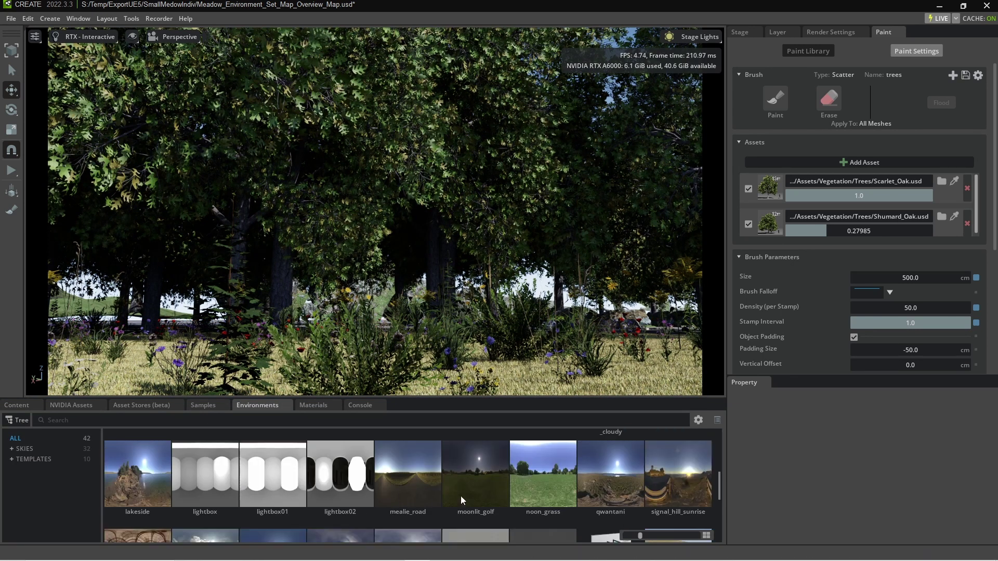
scroll(517, 470, "down", 2)
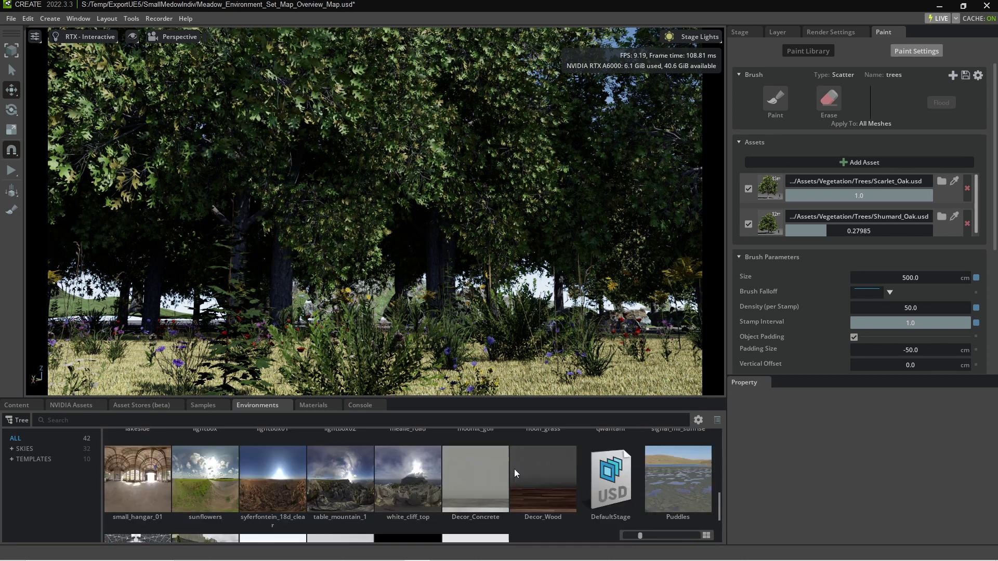
scroll(519, 472, "up", 2)
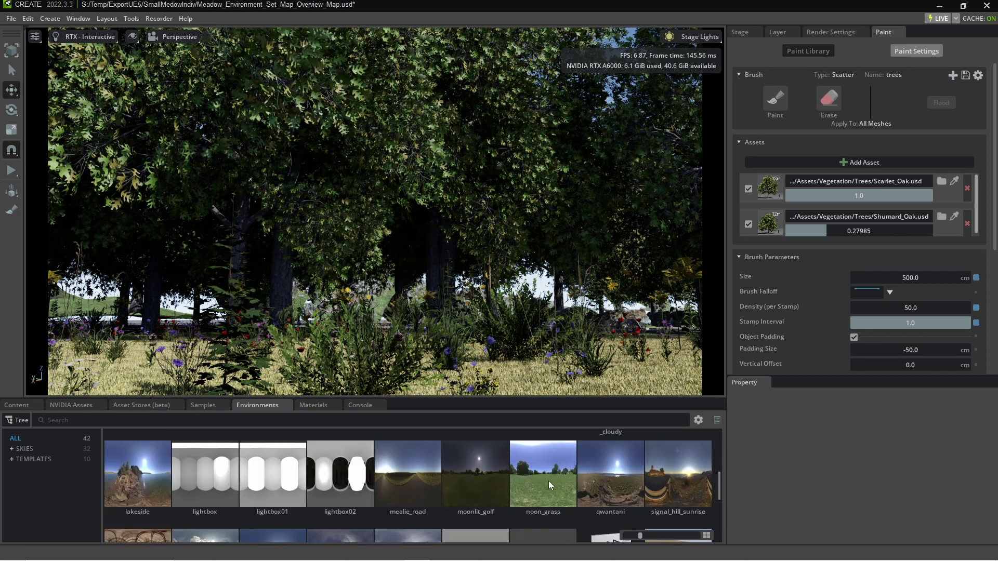
left_click_drag(549, 483, 542, 279)
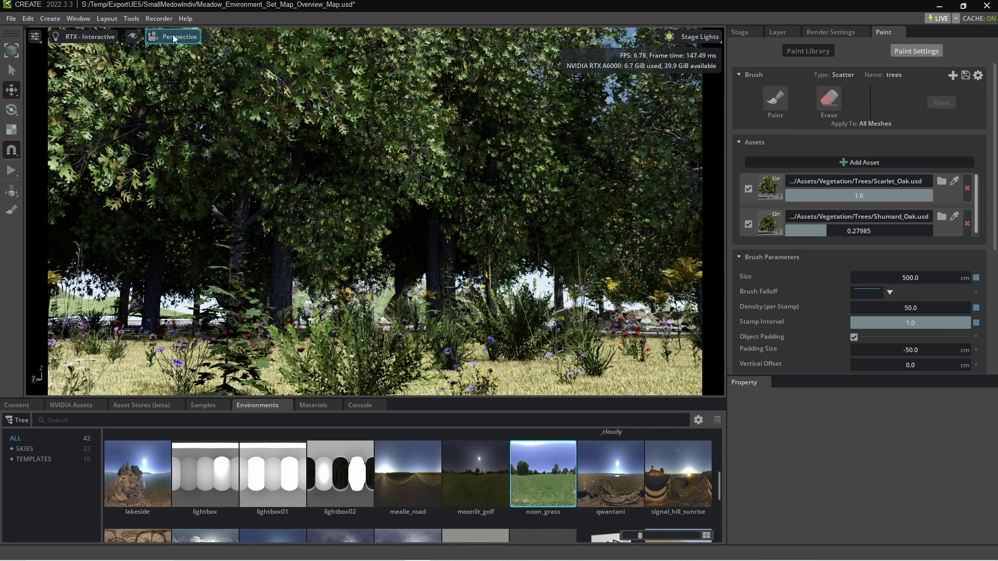
Step: Create /Root/Camera from the current forest view, look through it, then return to Perspective
left_click(174, 35)
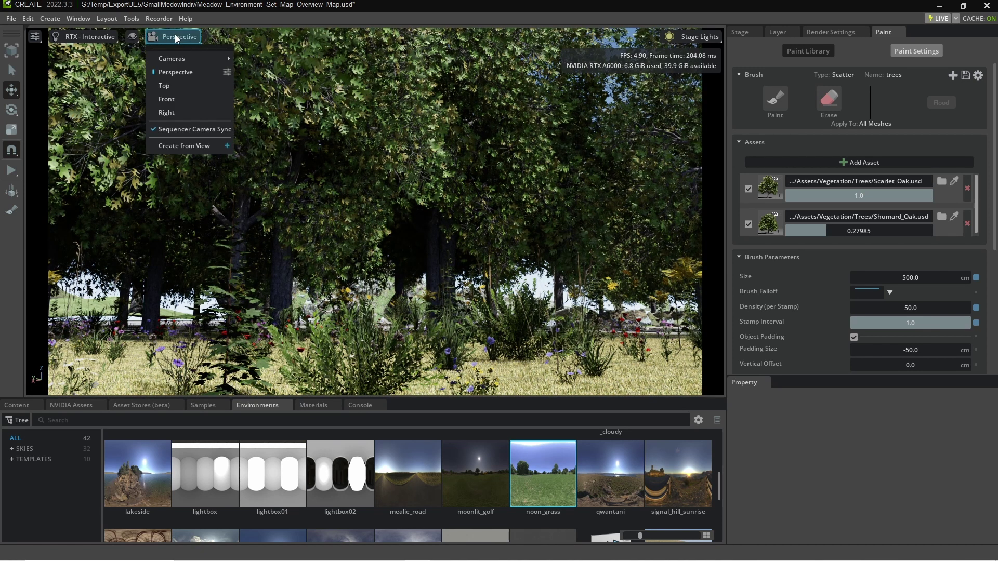
mouse_move(179, 58)
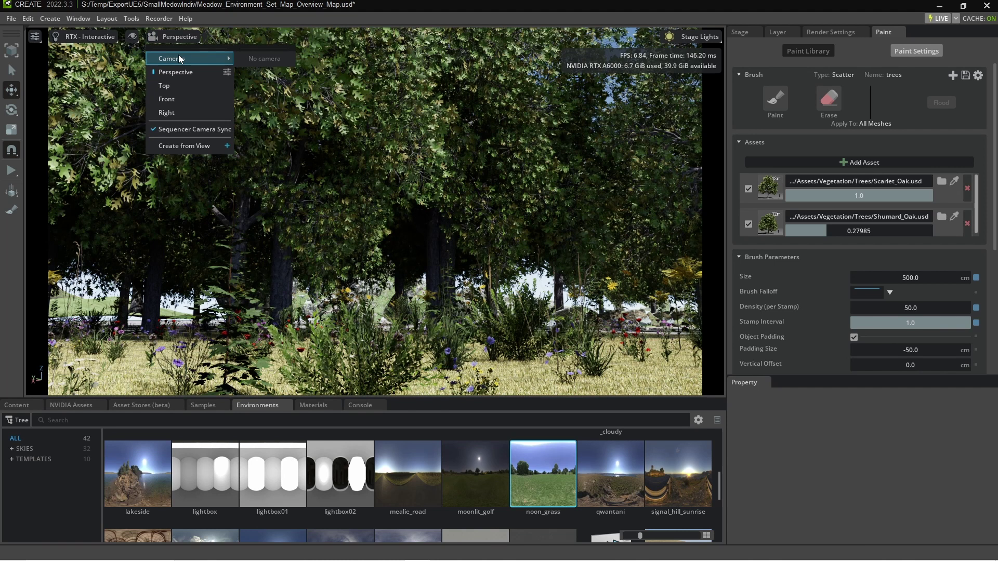
left_click(185, 147)
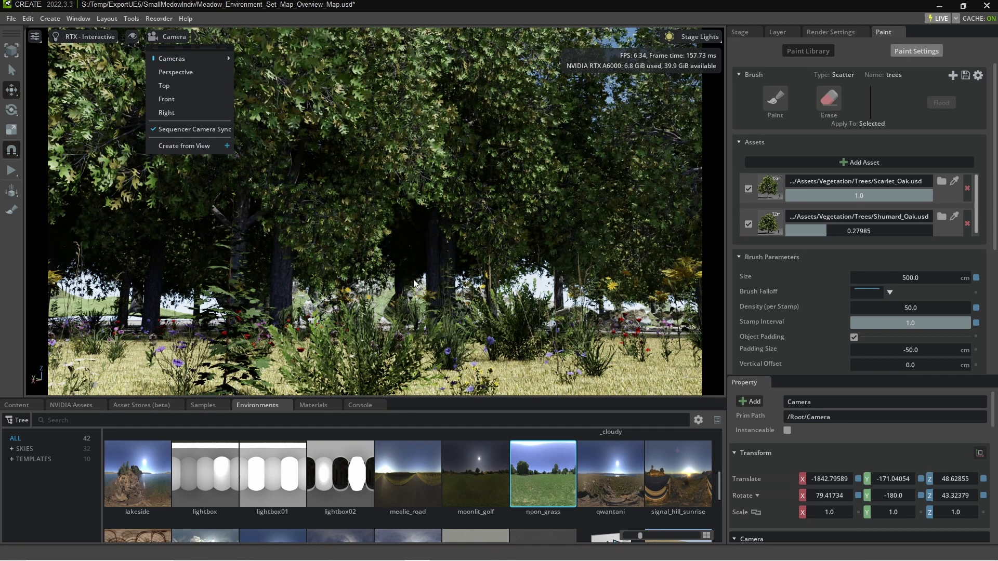
mouse_move(203, 55)
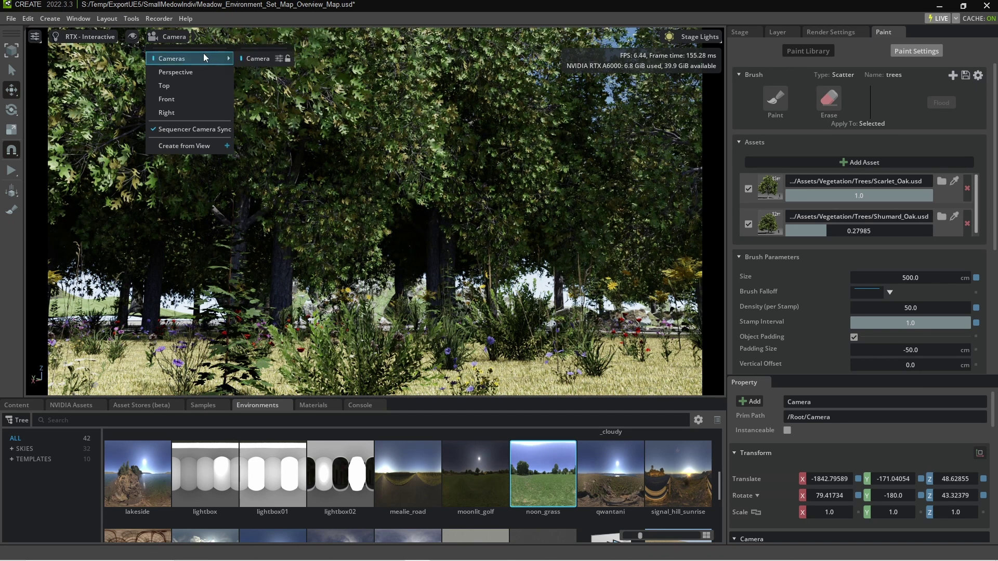
left_click(285, 58)
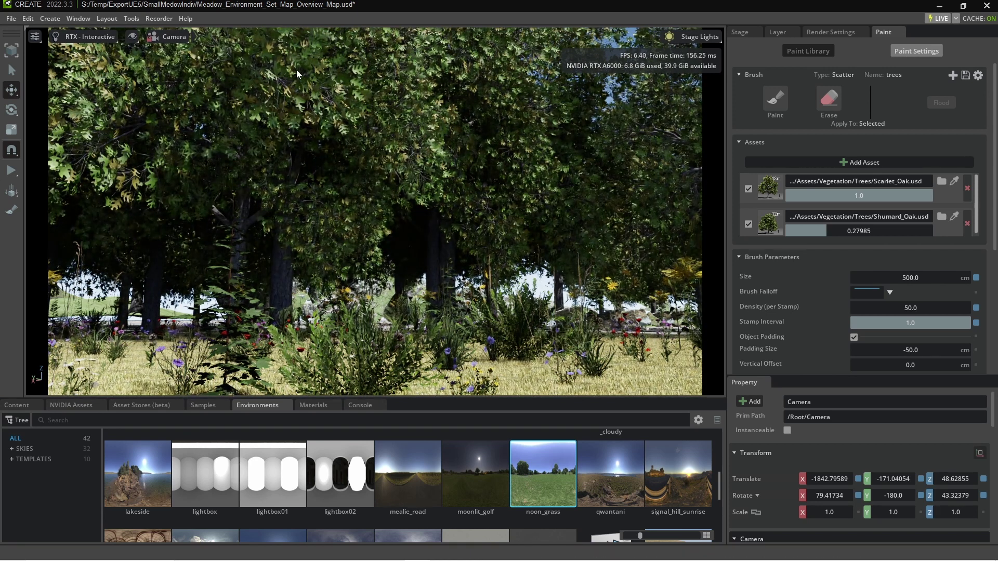
left_click(174, 38)
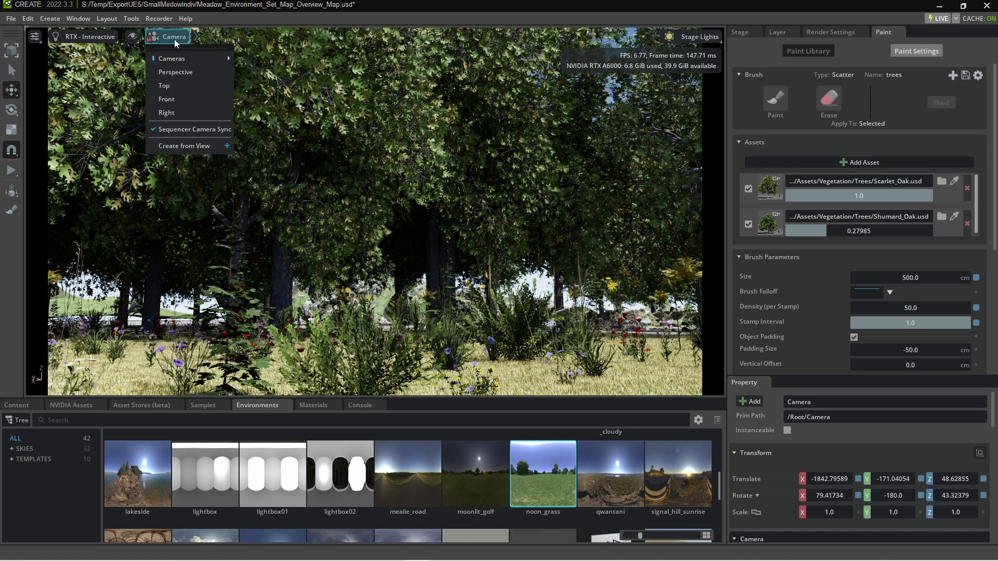
left_click(184, 72)
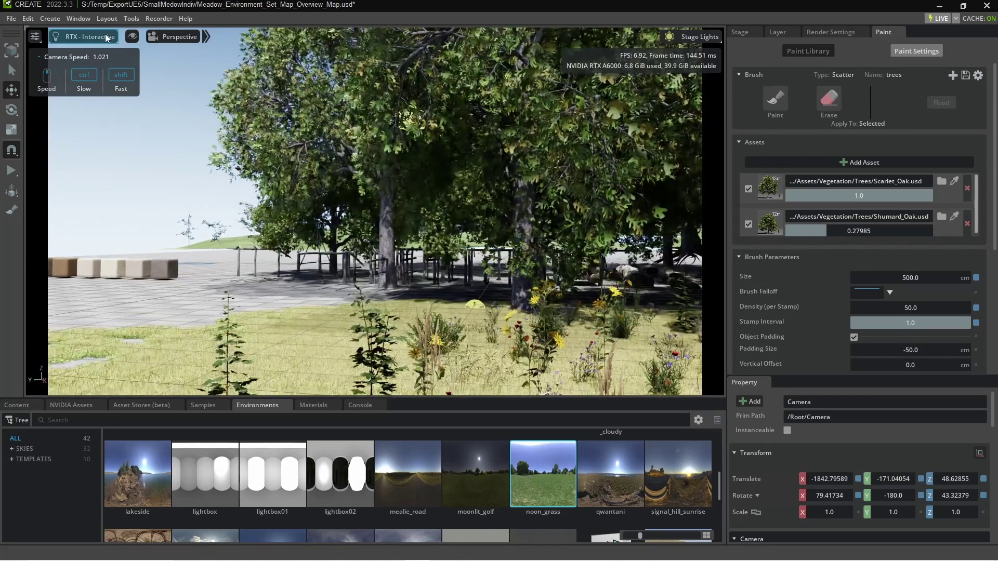
Step: Switch the viewport back to real-time rendering and fly toward the fence and tree trunk
left_click(107, 38)
left_click(107, 60)
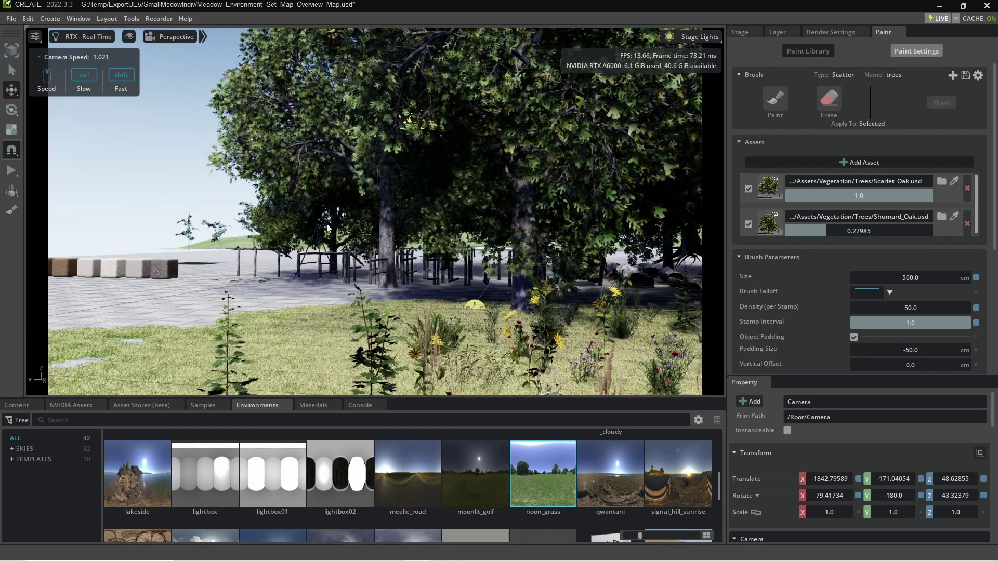
key("w")
right_click_drag(391, 229, 589, 311)
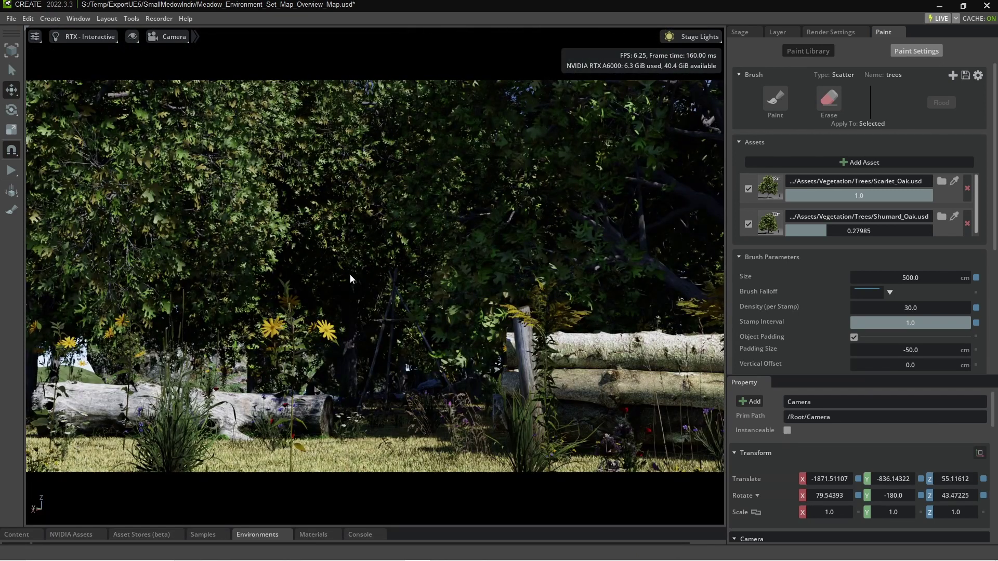
Step: Pick a scene point to set focus distance 1112.8, then enter aperture 0.5
left_click(195, 36)
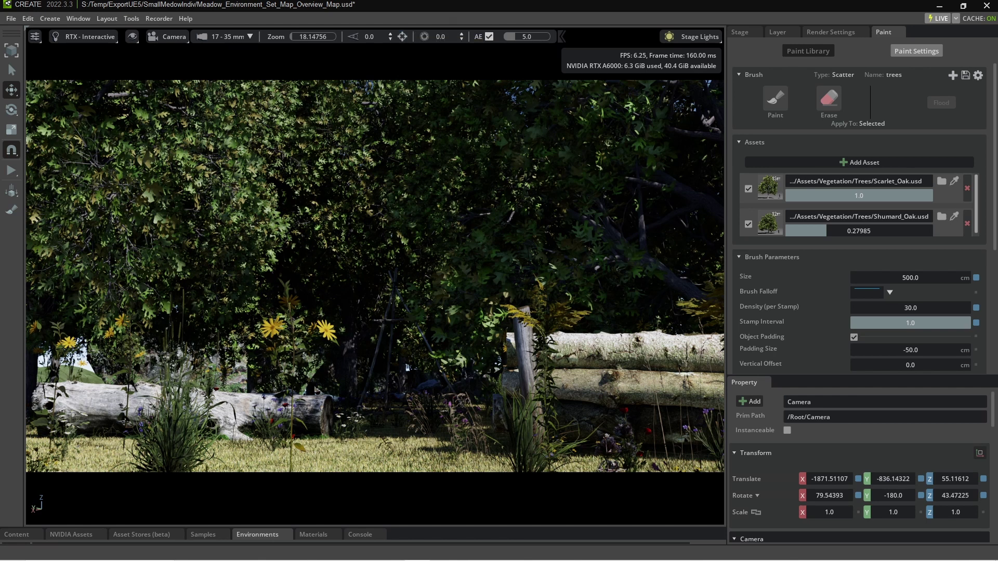
left_click(388, 314)
left_click(440, 36)
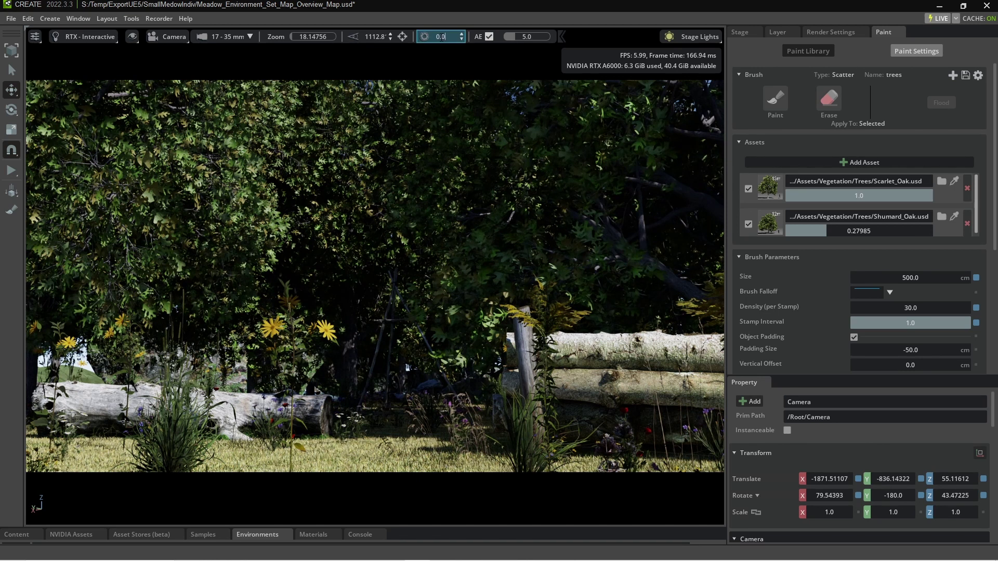
double_click(441, 36)
type("1")
key("BackSpace")
key("BackSpace")
key("BackSpace")
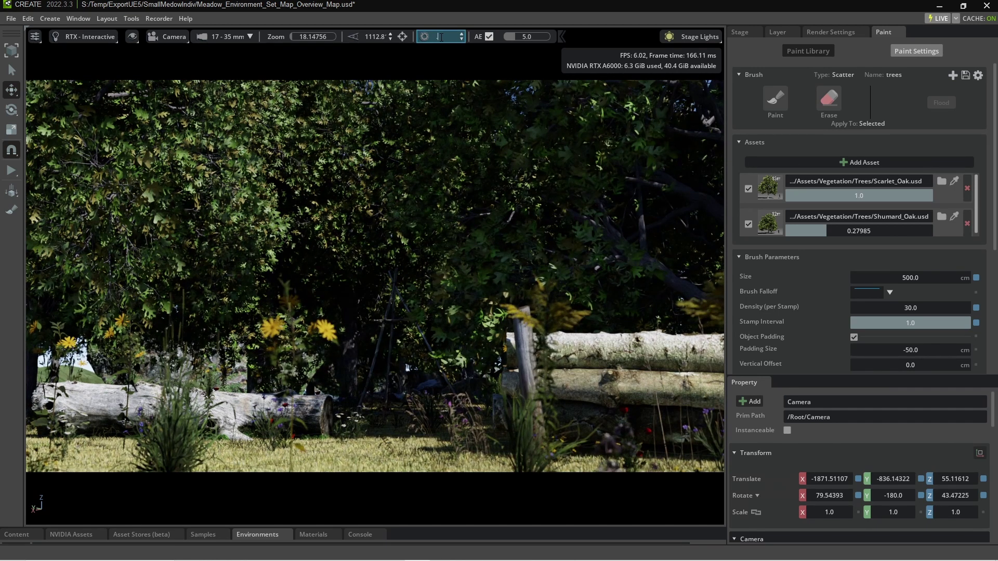
type(".5")
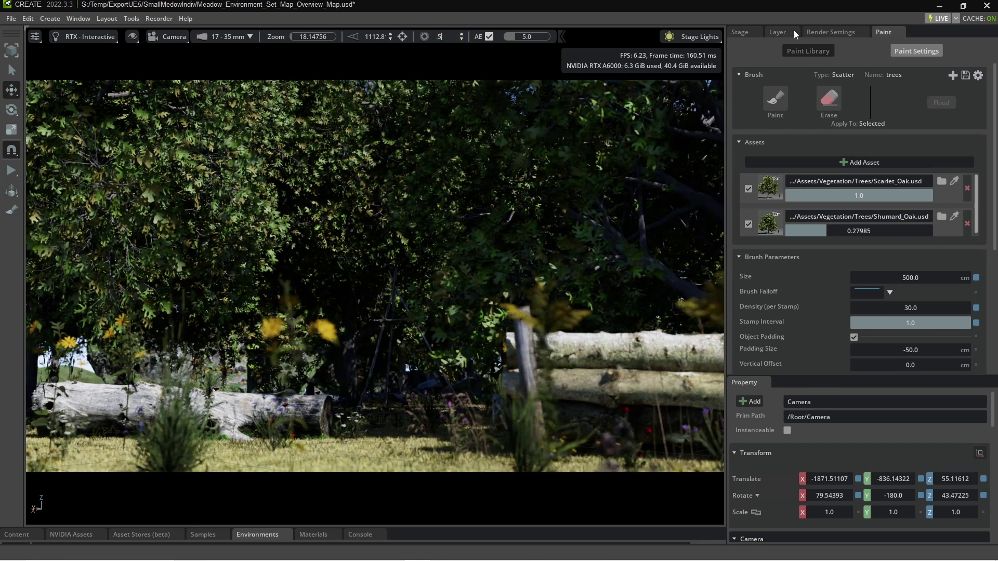
Step: Uncheck Caching and Many-Light Sampling in Path Tracing's Sampling & Caching, then view the Common settings
left_click(822, 30)
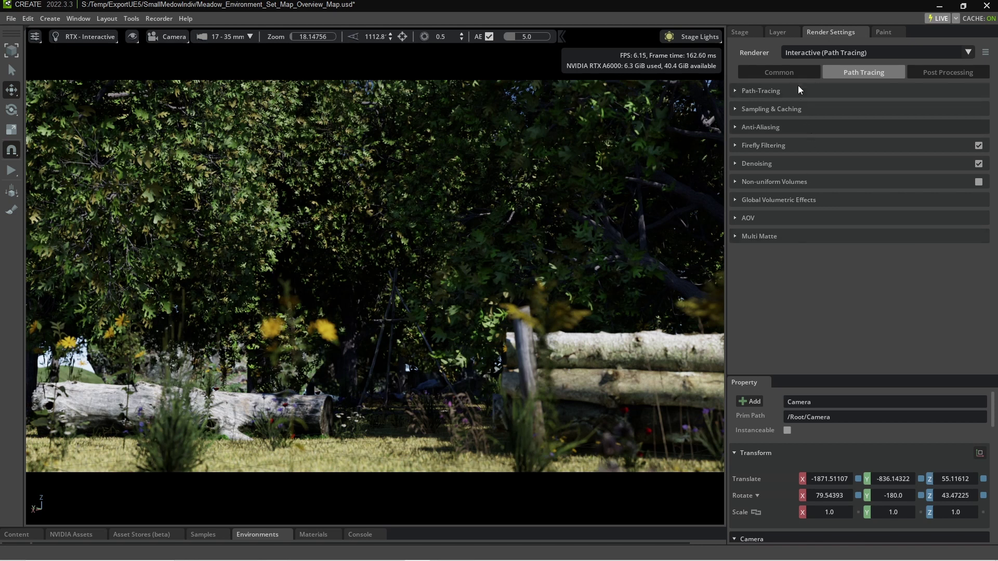
left_click(735, 109)
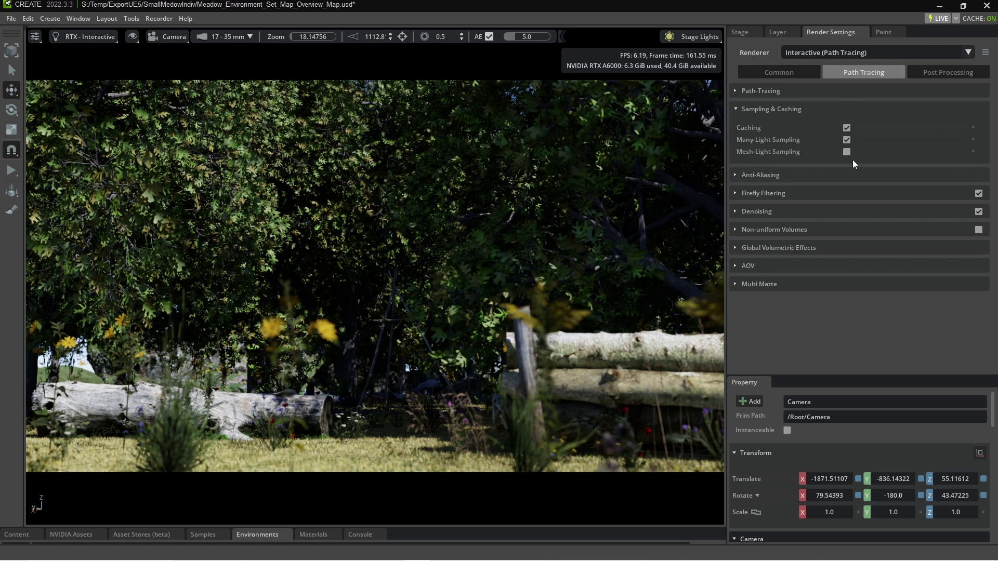
left_click(847, 128)
left_click(847, 141)
left_click(790, 72)
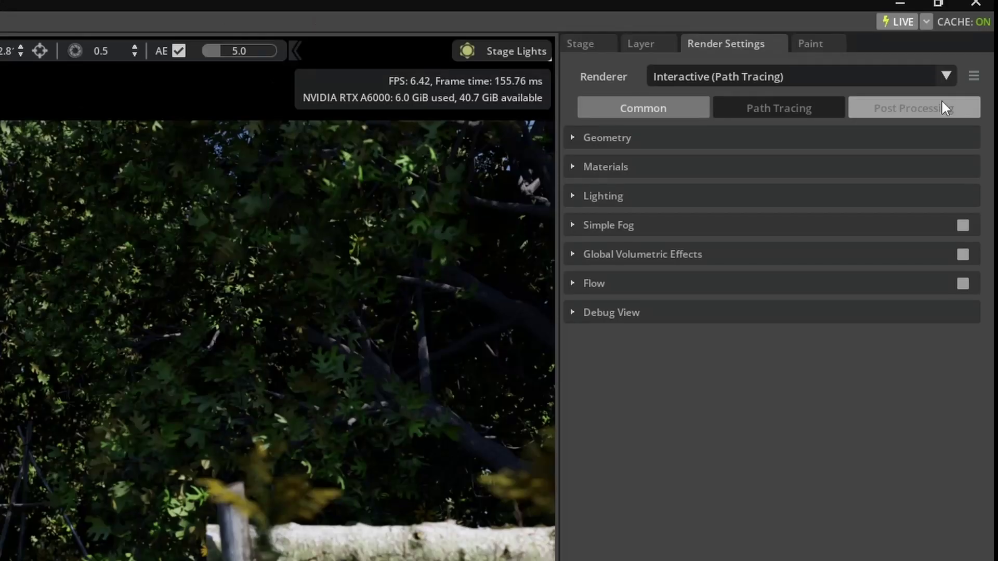
Step: Enable FFT Bloom in Post Processing and lower its Scale to a small value
left_click(942, 103)
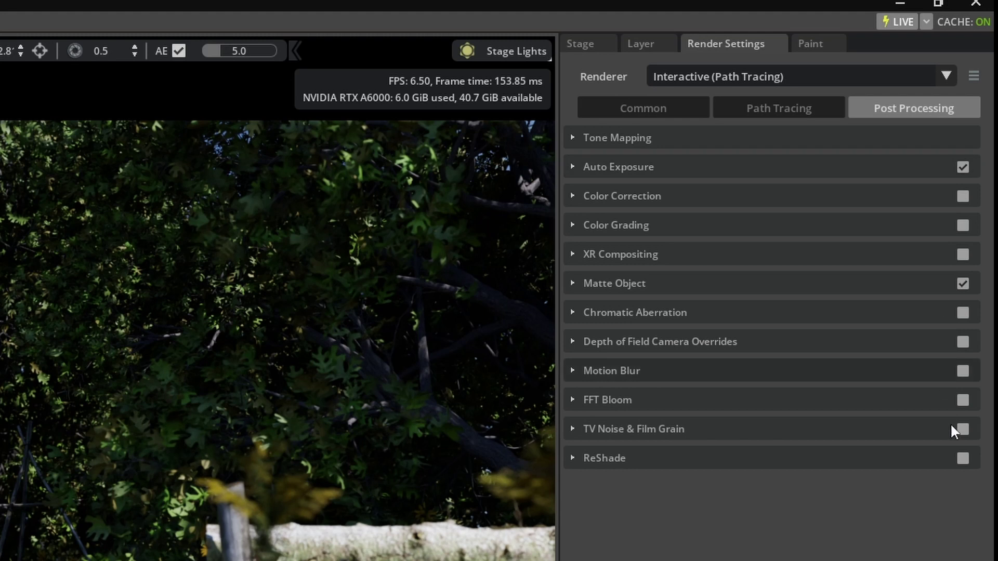
left_click(962, 399)
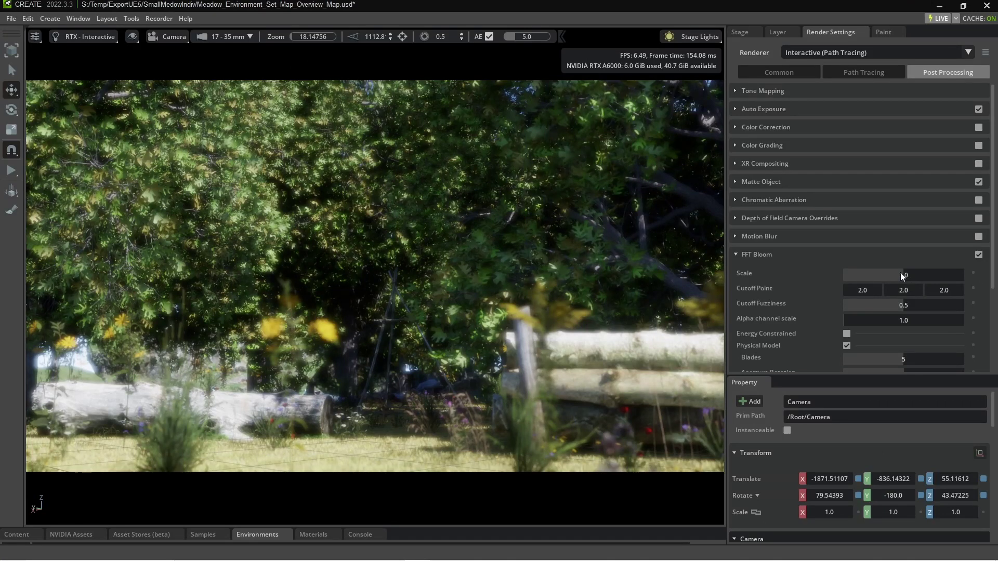
left_click_drag(837, 429, 819, 429)
left_click_drag(889, 274, 899, 276)
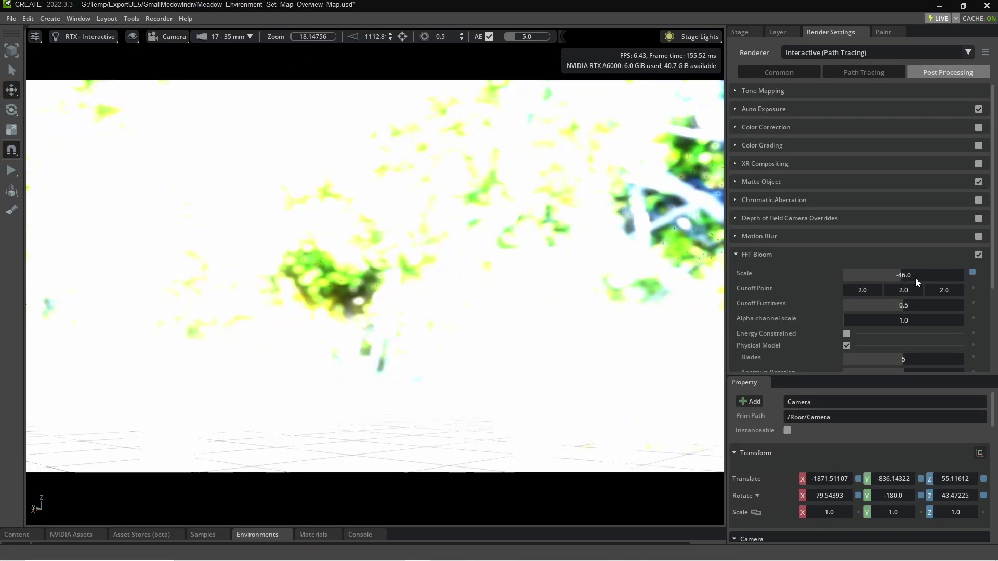
double_click(912, 277)
type("-2.0")
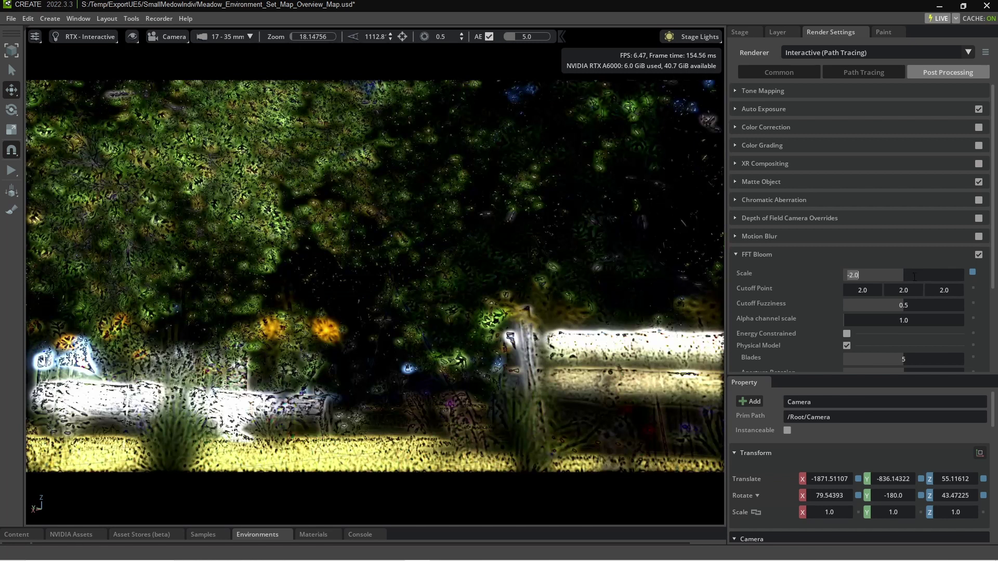
type(".2")
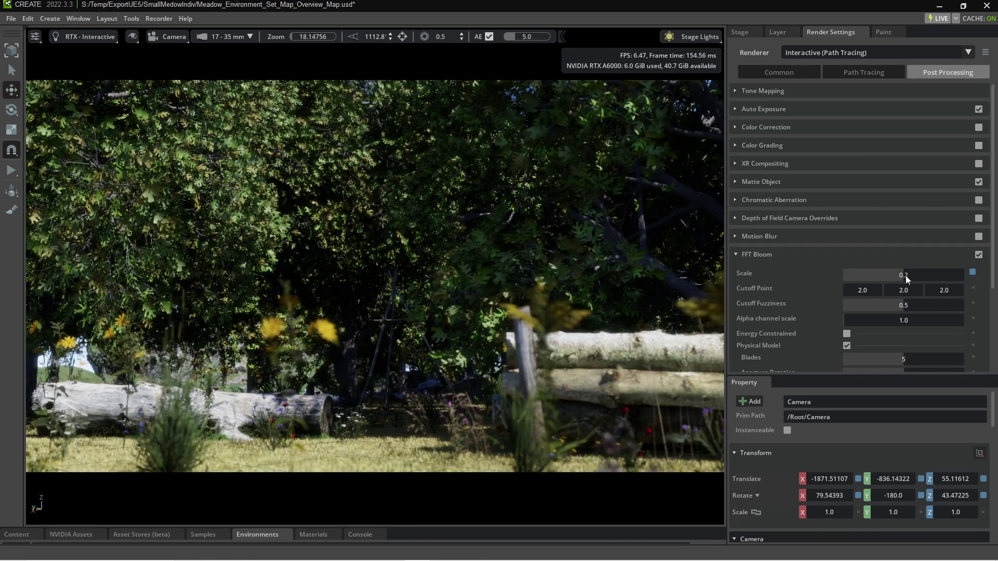
left_click(756, 254)
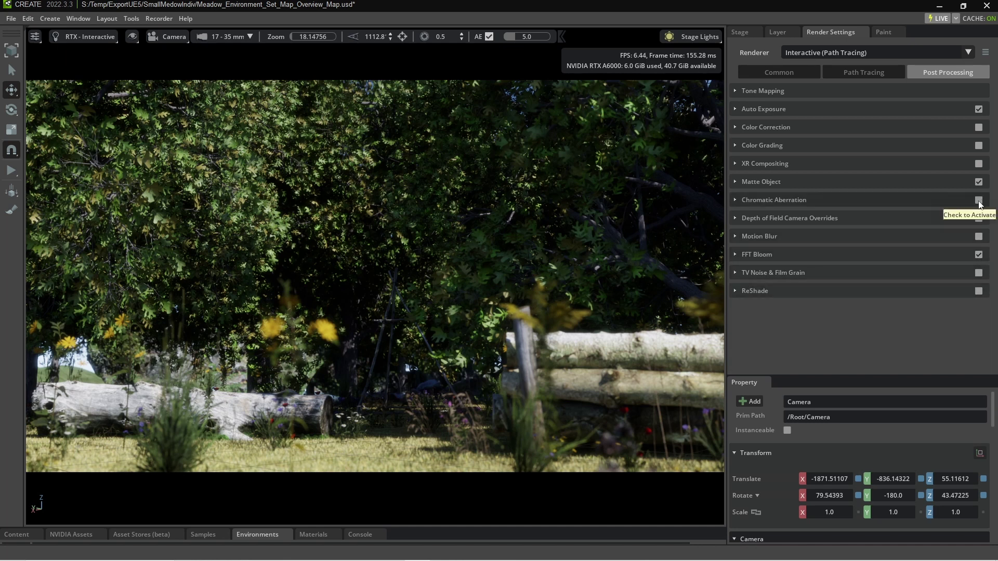
Step: Enable Chromatic Aberration and trial red strength values, resetting red to its default -0.055
left_click(737, 203)
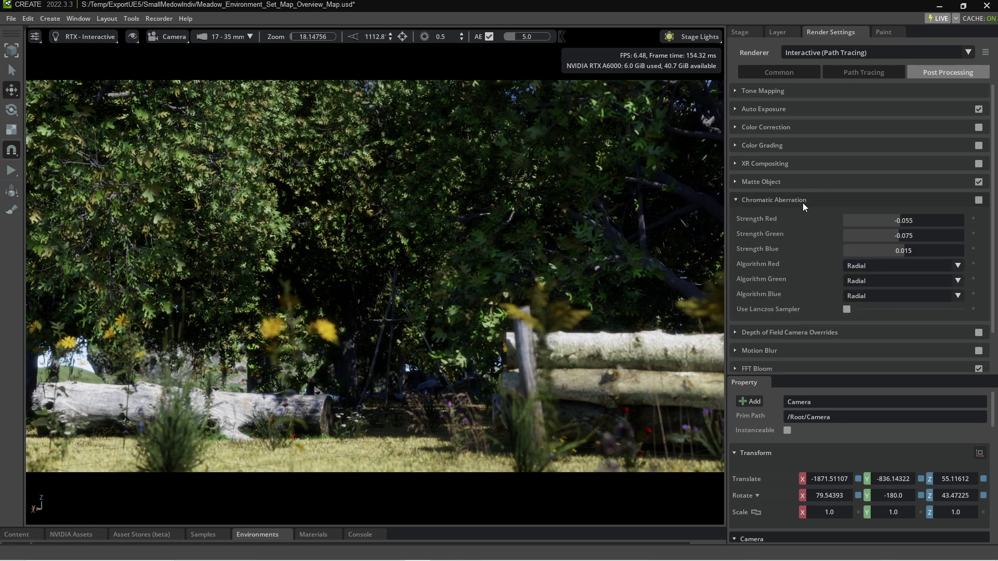
left_click(978, 200)
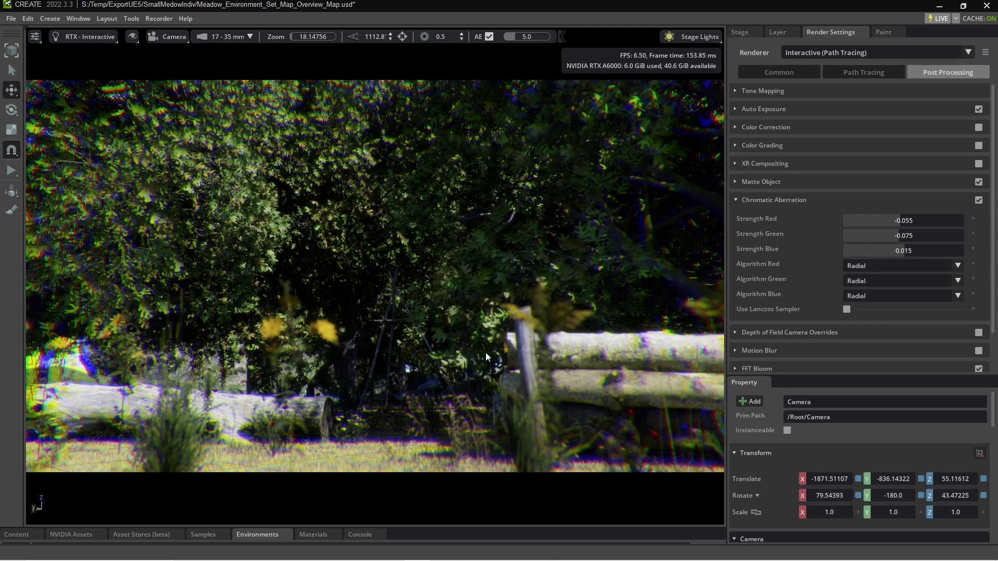
left_click(918, 220)
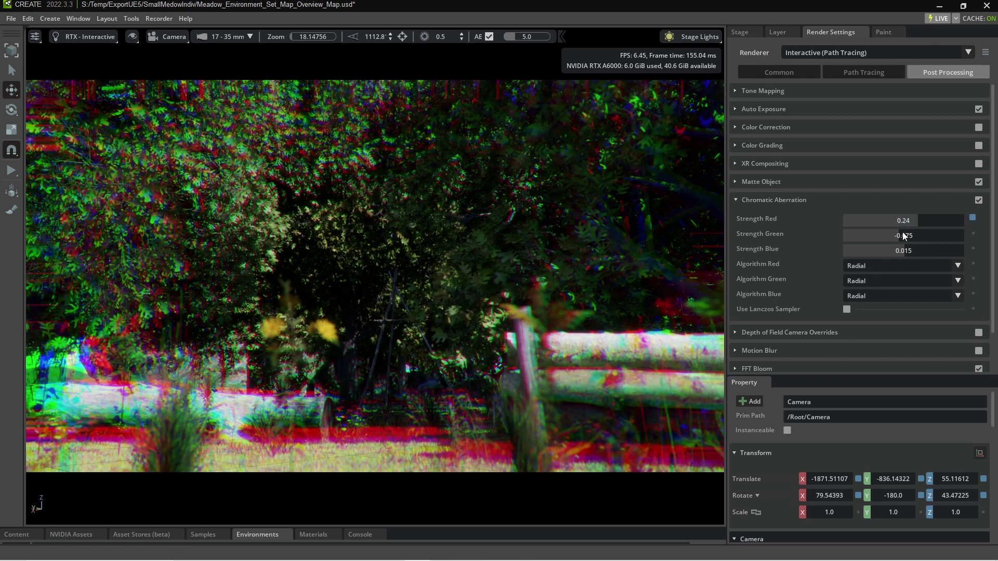
left_click(972, 218)
left_click(908, 223)
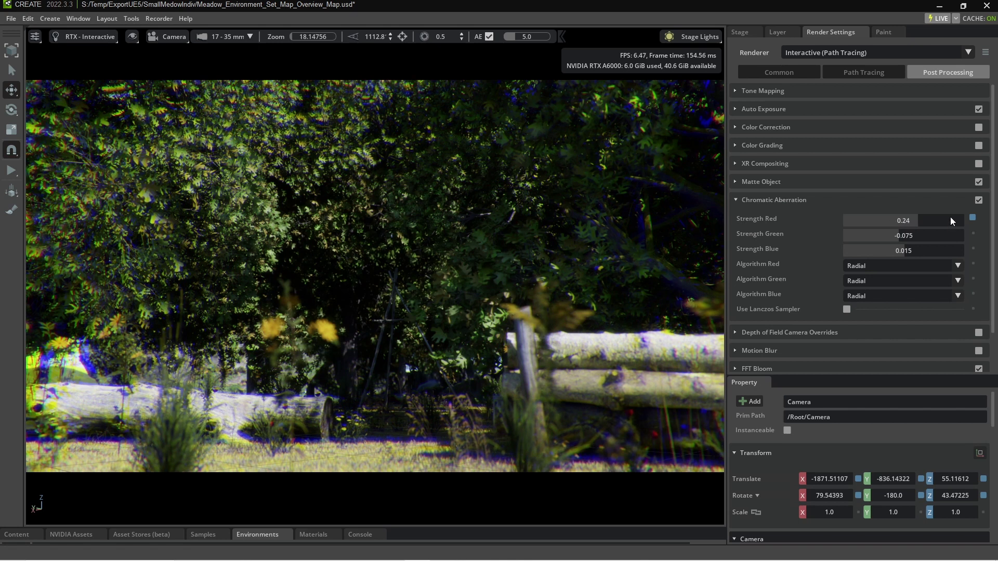
left_click(972, 217)
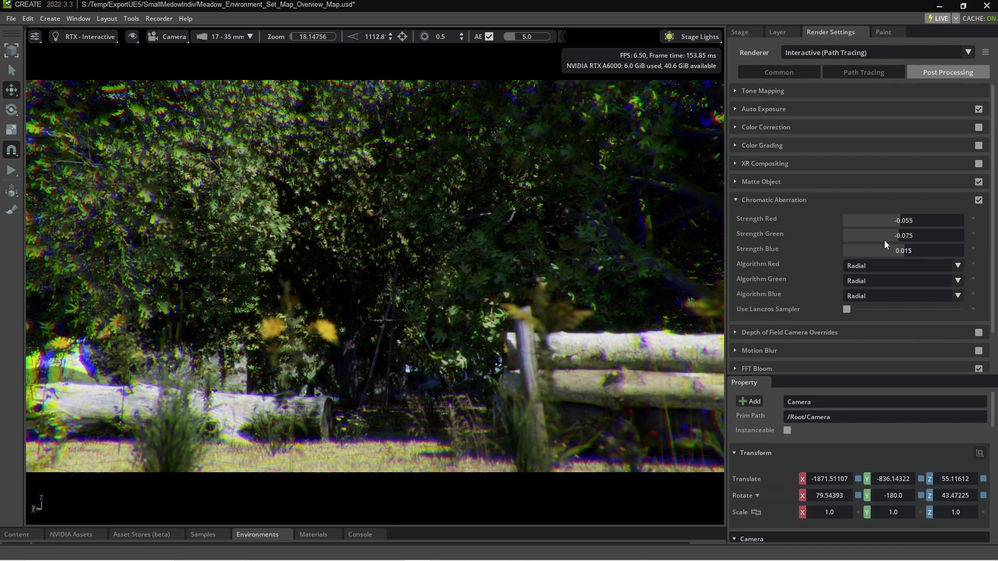
Step: Set Strength Red and Strength Green to -0.015 each
double_click(908, 222)
type("-0.015")
key("Return")
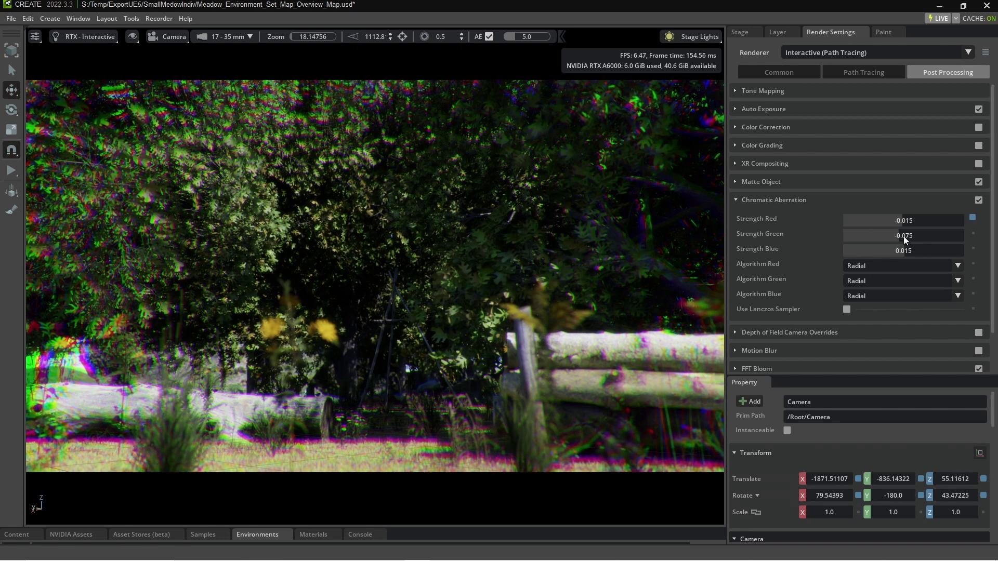
double_click(904, 235)
key("Left")
key("BackSpace")
type("1")
key("Return")
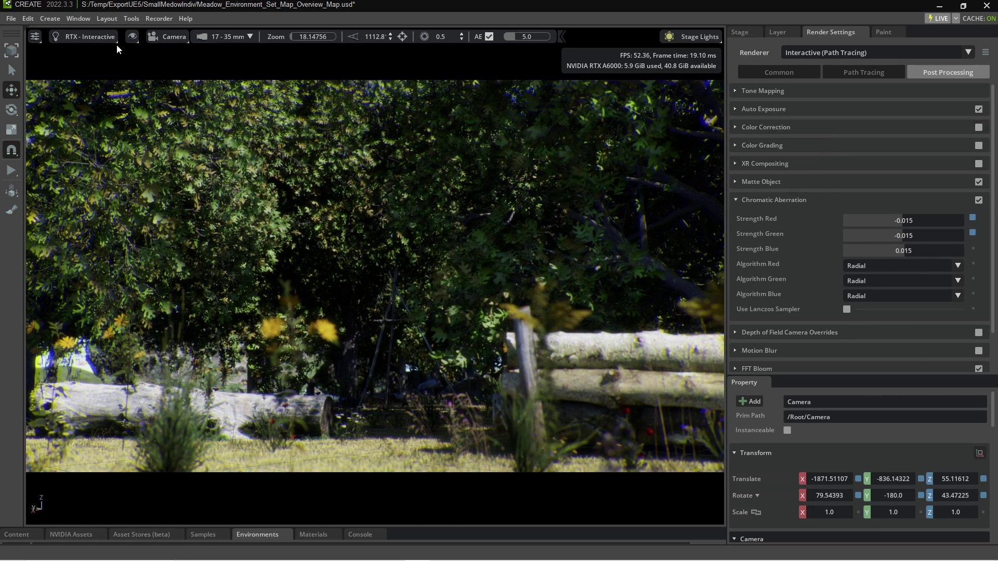
Step: Open Window > Rendering > Movie Capture and place it beside Render Settings
left_click(71, 17)
mouse_move(87, 39)
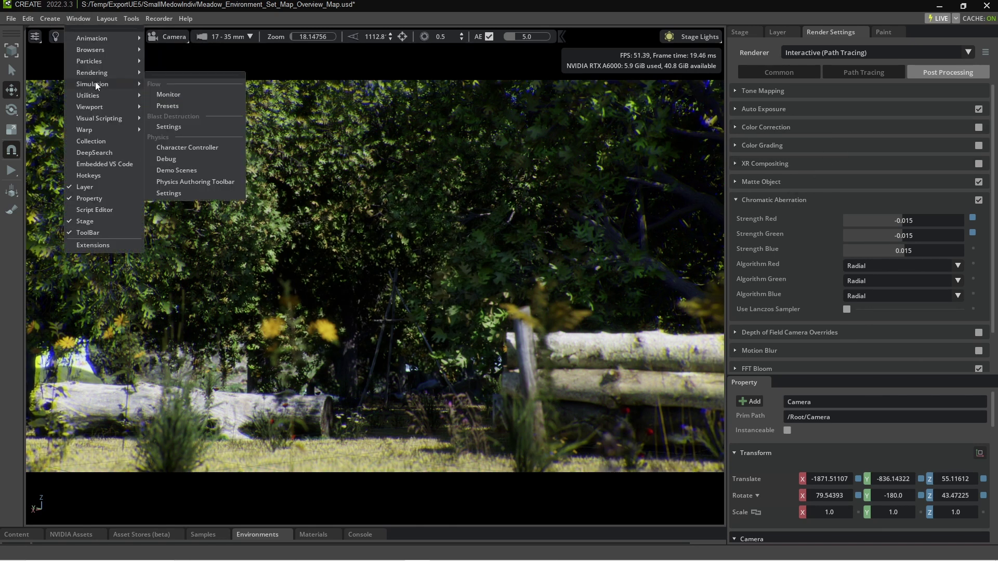
mouse_move(96, 76)
left_click(182, 88)
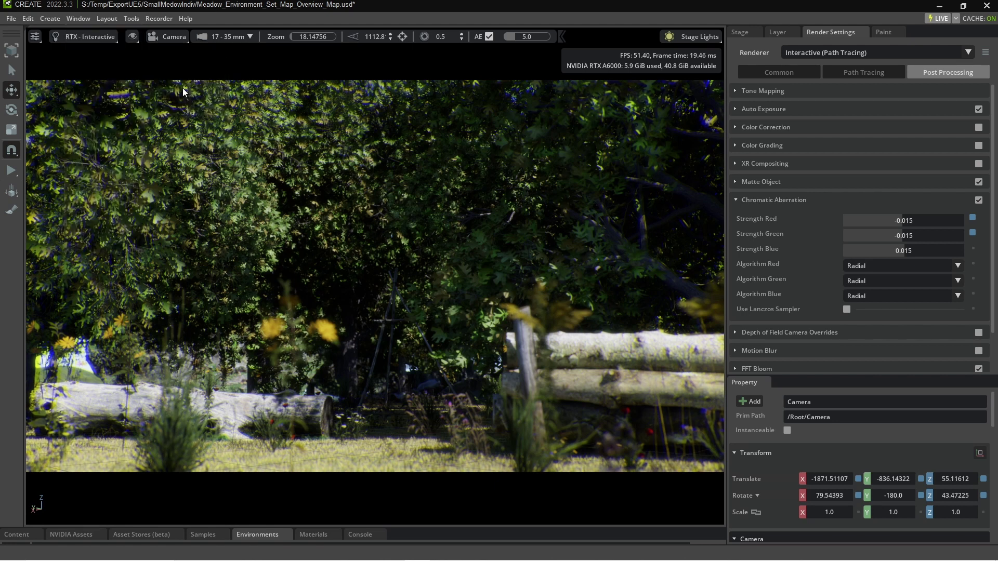
left_click_drag(221, 49, 714, 82)
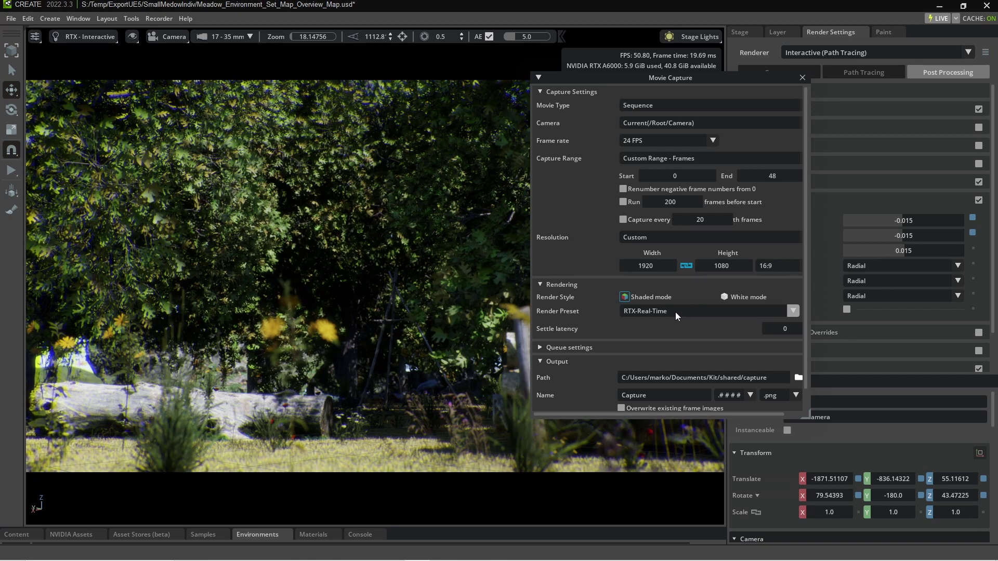
Step: Set the capture Render Preset to RTX-Interactive (Path Tracing) with 128 subframes per frame
left_click(675, 312)
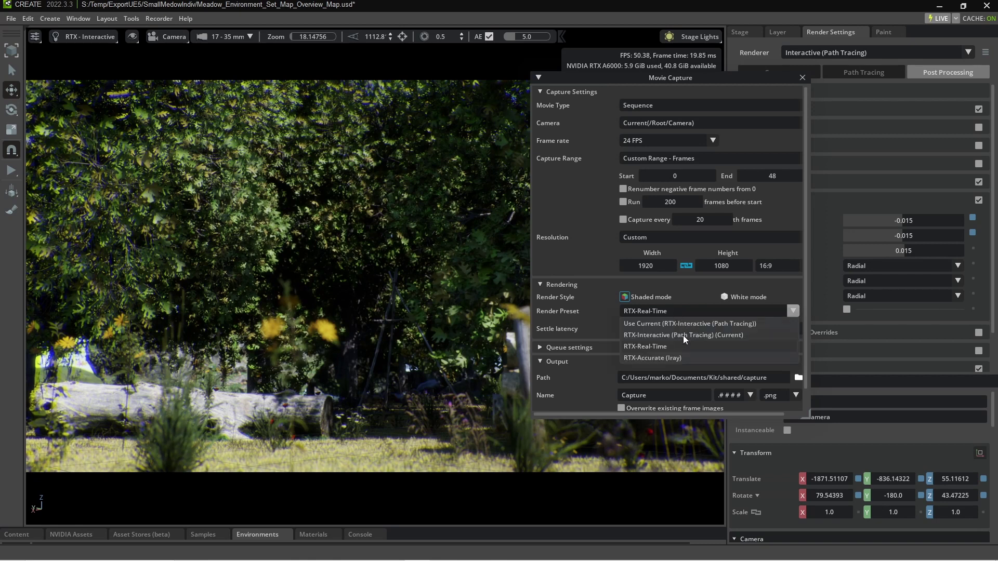
left_click(683, 334)
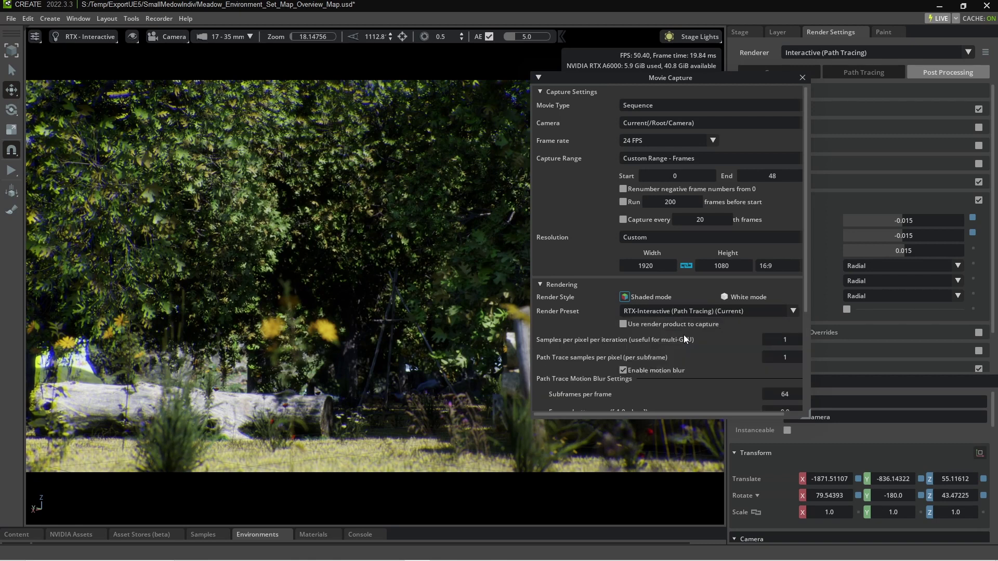
scroll(685, 332, "down", 3)
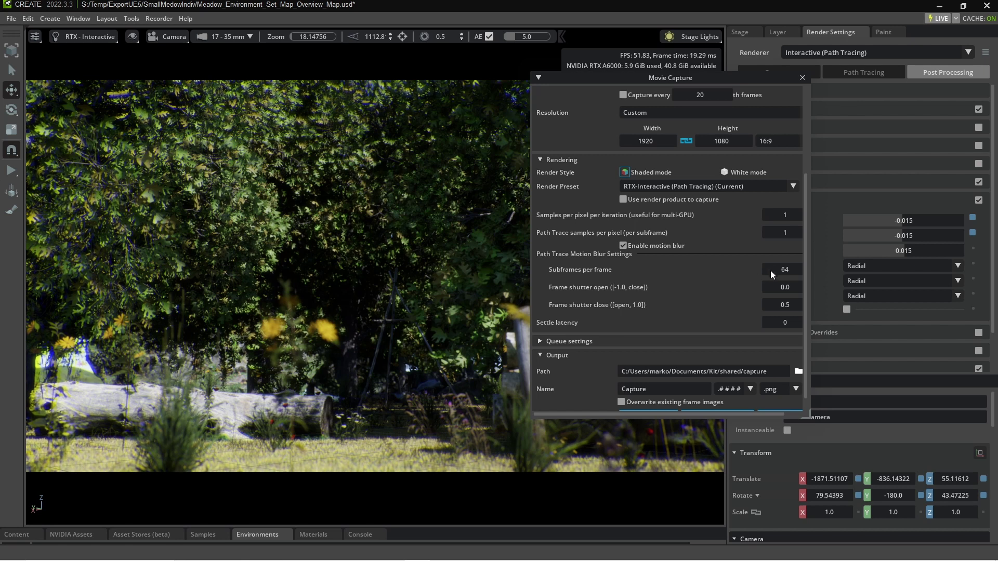
type("128")
key("Return")
Step: Leave overwriting of existing frames off and capture the current frame
scroll(790, 273, "down", 1)
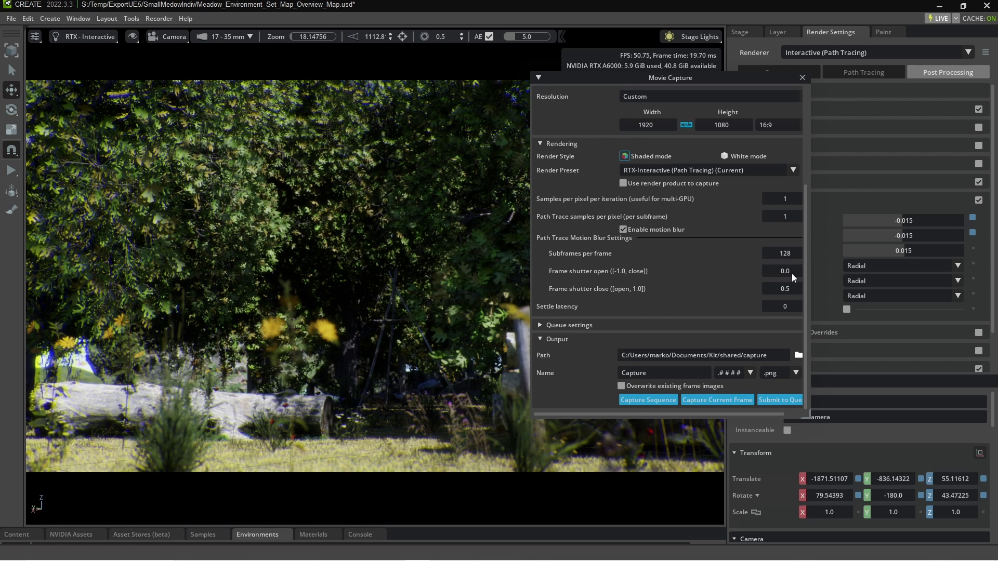
left_click(621, 386)
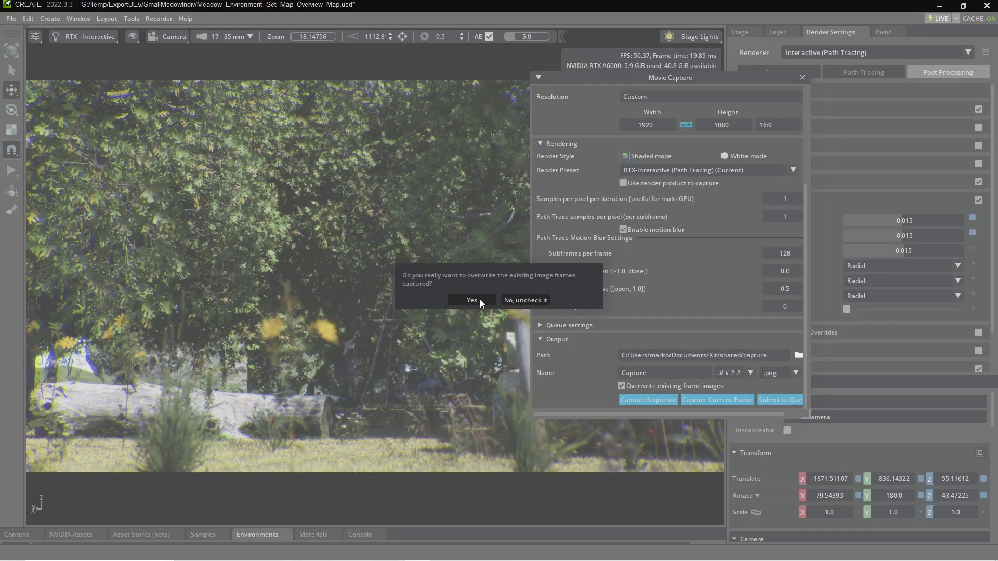
left_click(519, 300)
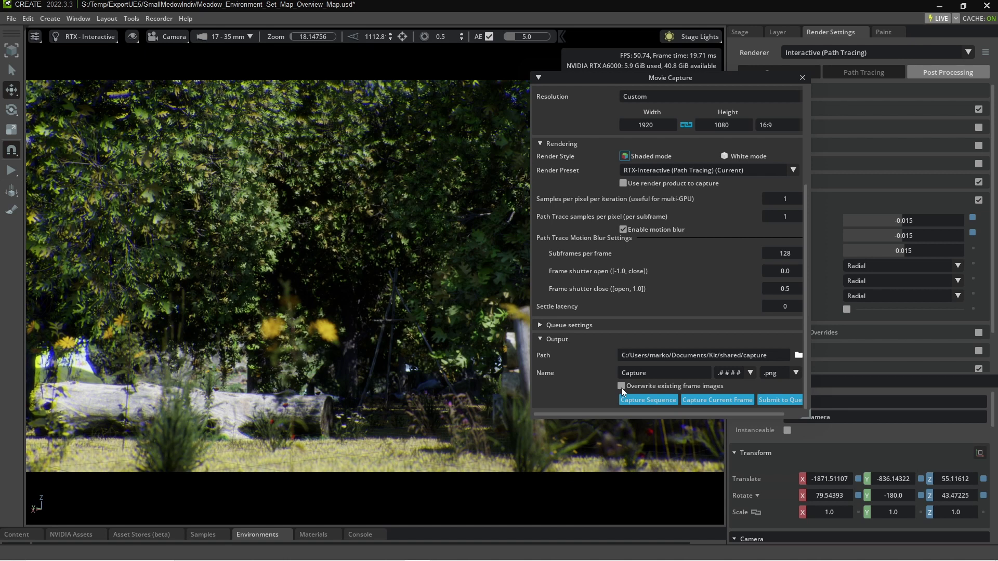
left_click(708, 403)
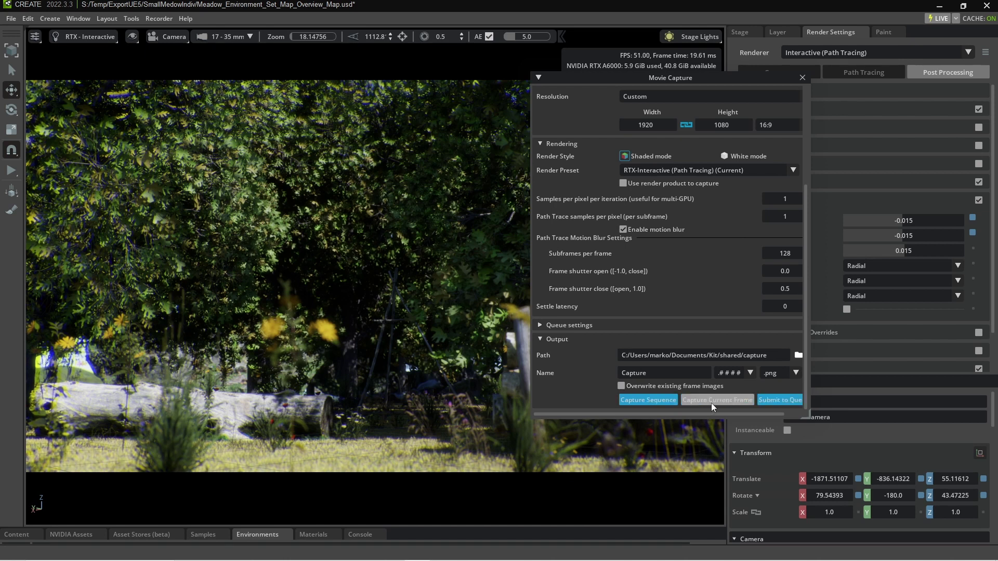